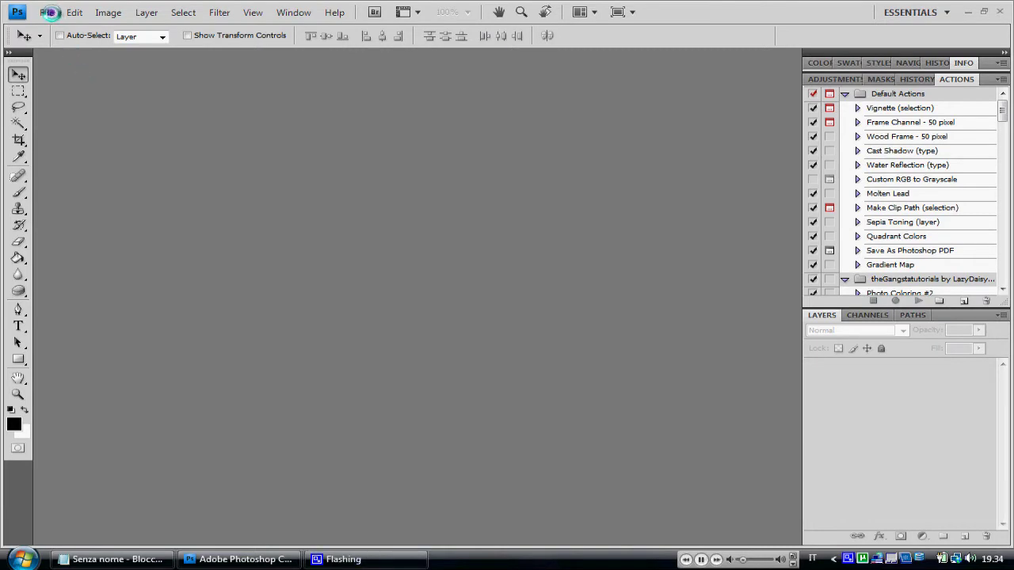
- Open the File menu to begin opening an image
{"action": "left_click", "coordinate": [48, 12]}
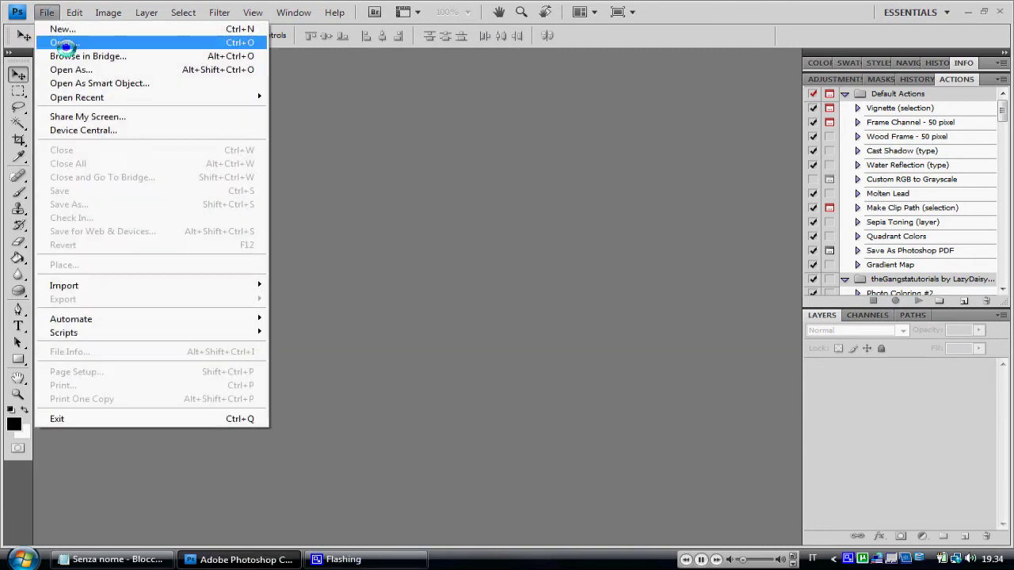
- Open the Template tubo image from the Immagini folder
{"action": "left_click", "coordinate": [63, 43]}
{"action": "left_click", "coordinate": [502, 194]}
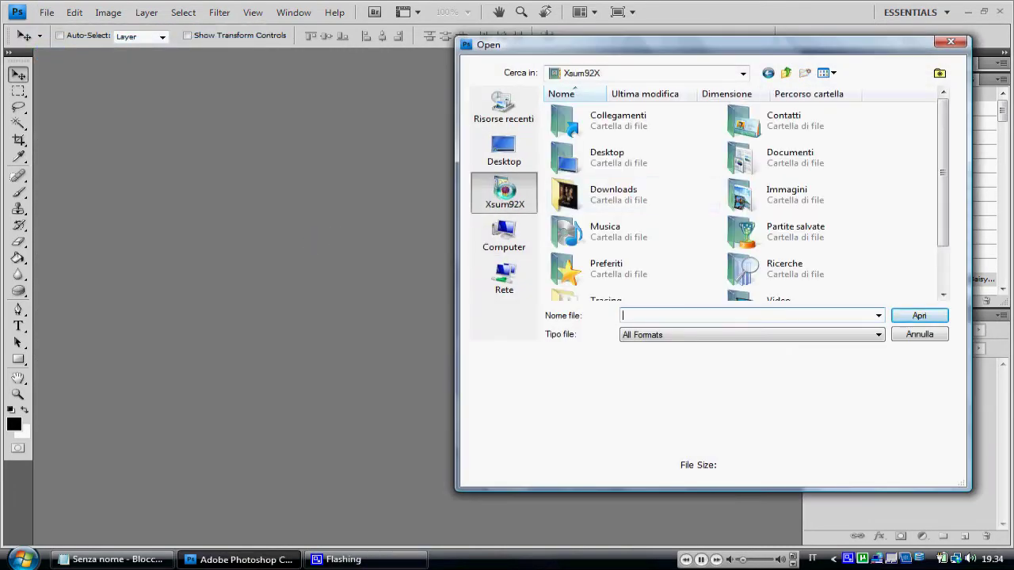
{"action": "double_click", "coordinate": [741, 195]}
{"action": "left_click", "coordinate": [908, 132]}
{"action": "left_click", "coordinate": [47, 12]}
- Open My Sign White.png from Desktop > Photoshop, then return to the Template tubo document
{"action": "left_click", "coordinate": [64, 43]}
{"action": "left_click", "coordinate": [504, 146]}
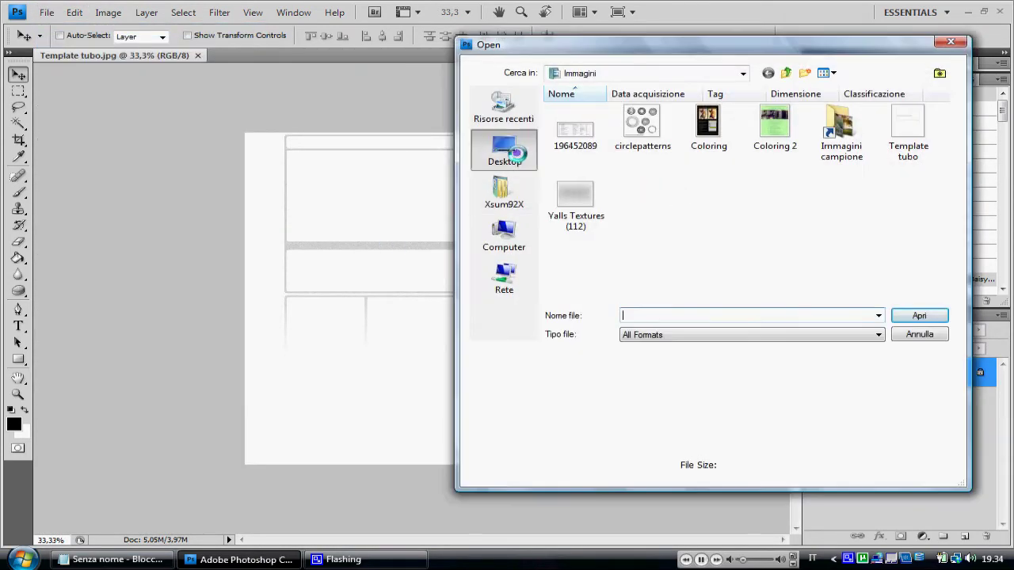
{"action": "scroll", "coordinate": [684, 246], "scroll_direction": "down", "scroll_amount": 2}
{"action": "left_click", "coordinate": [684, 245]}
{"action": "scroll", "coordinate": [685, 246], "scroll_direction": "down", "scroll_amount": 5}
{"action": "left_click", "coordinate": [685, 246]}
{"action": "scroll", "coordinate": [685, 245], "scroll_direction": "down", "scroll_amount": 3}
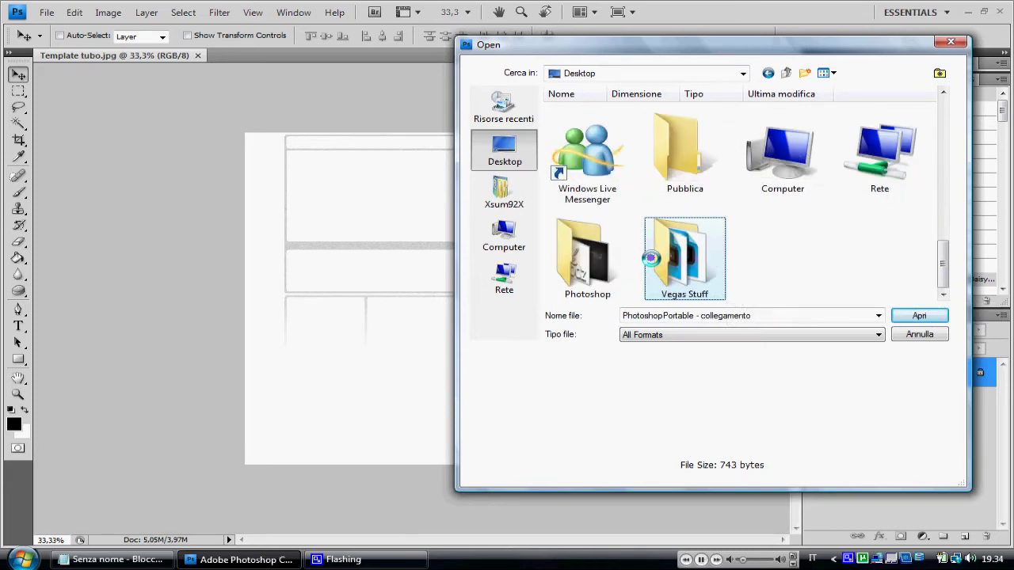
{"action": "double_click", "coordinate": [602, 245]}
{"action": "key", "text": "Down"}
{"action": "key", "text": "Down"}
{"action": "key", "text": "Down"}
{"action": "key", "text": "Return"}
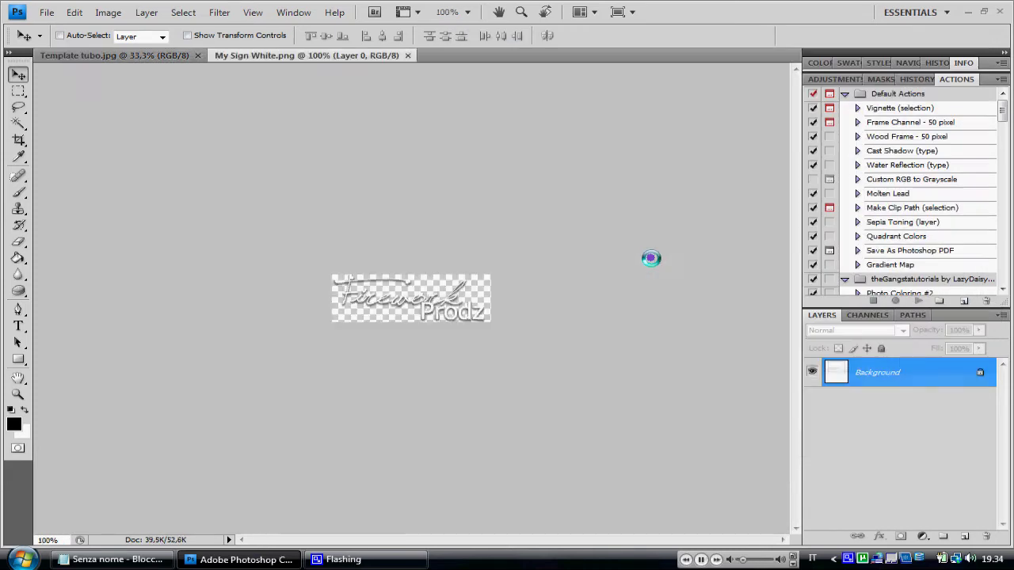
{"action": "left_click", "coordinate": [168, 56]}
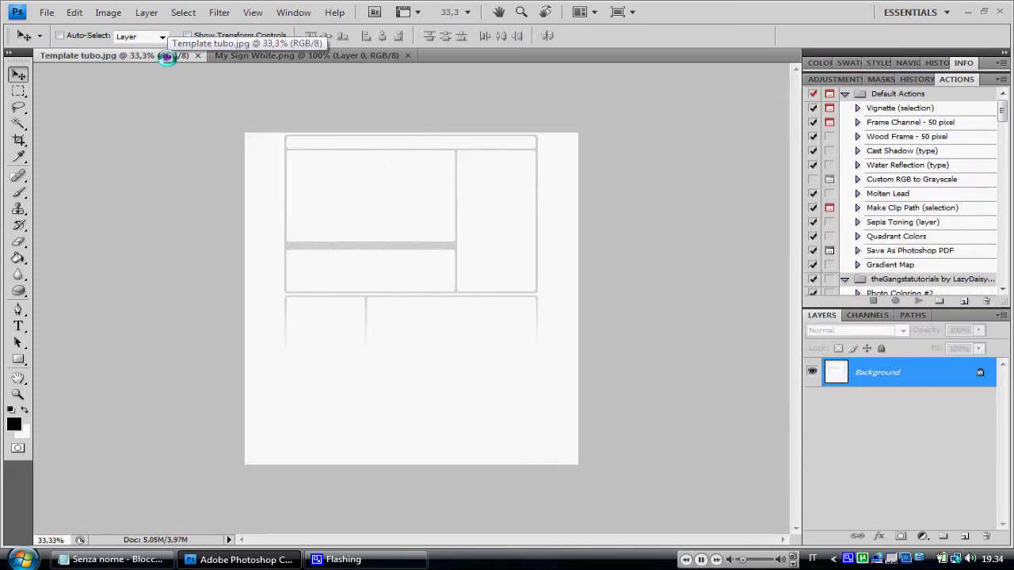
{"action": "left_click", "coordinate": [145, 11]}
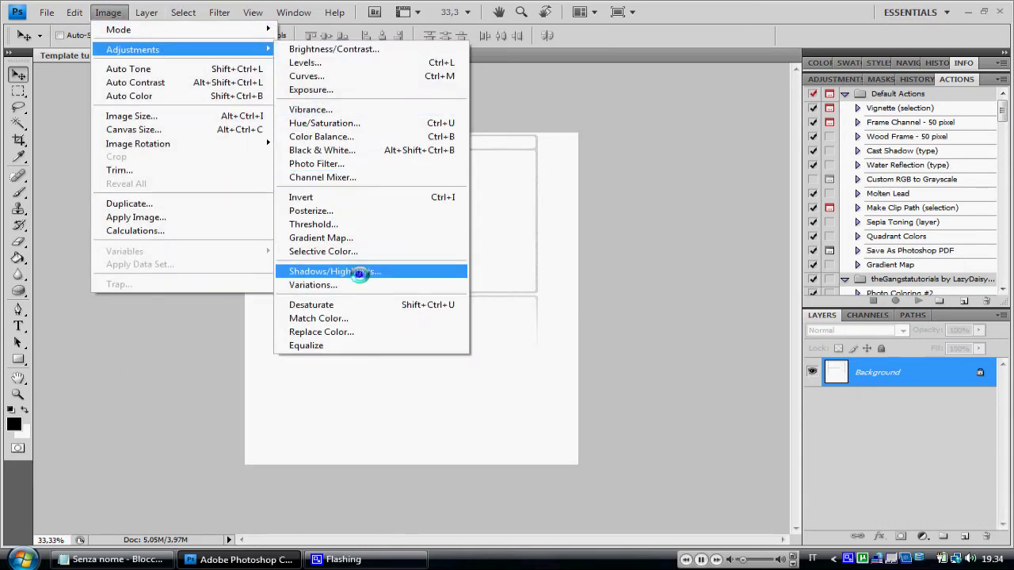
{"action": "mouse_move", "coordinate": [133, 50]}
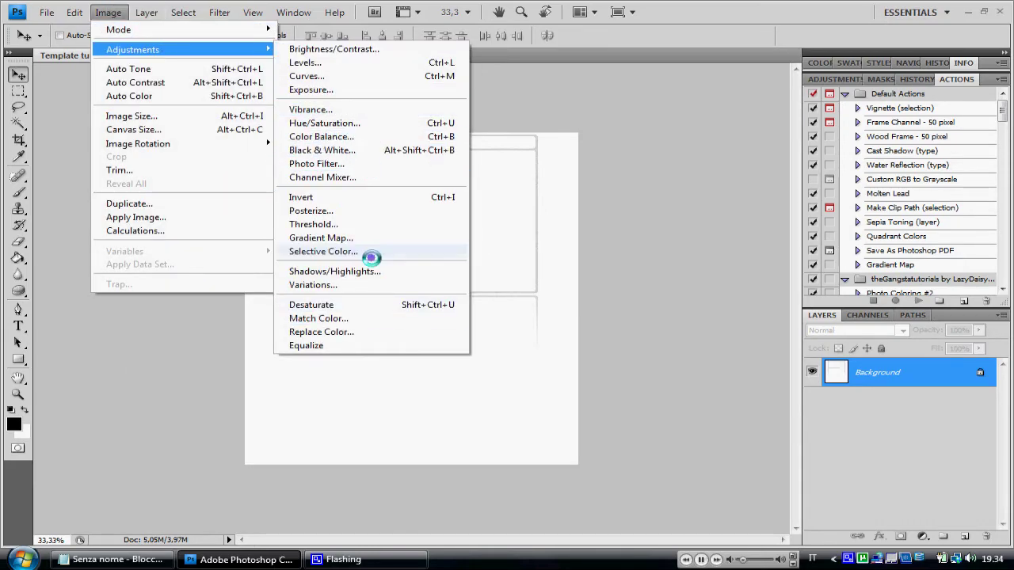
- Invert the template's colours and convert the Background layer into a Smart Object
{"action": "left_click", "coordinate": [369, 200]}
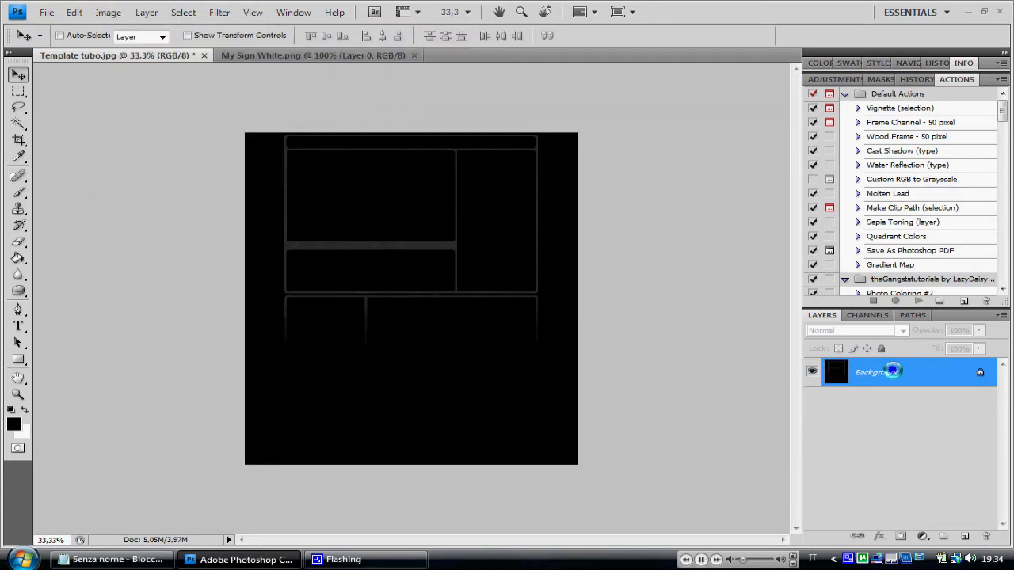
{"action": "double_click", "coordinate": [917, 370]}
{"action": "left_click", "coordinate": [639, 197]}
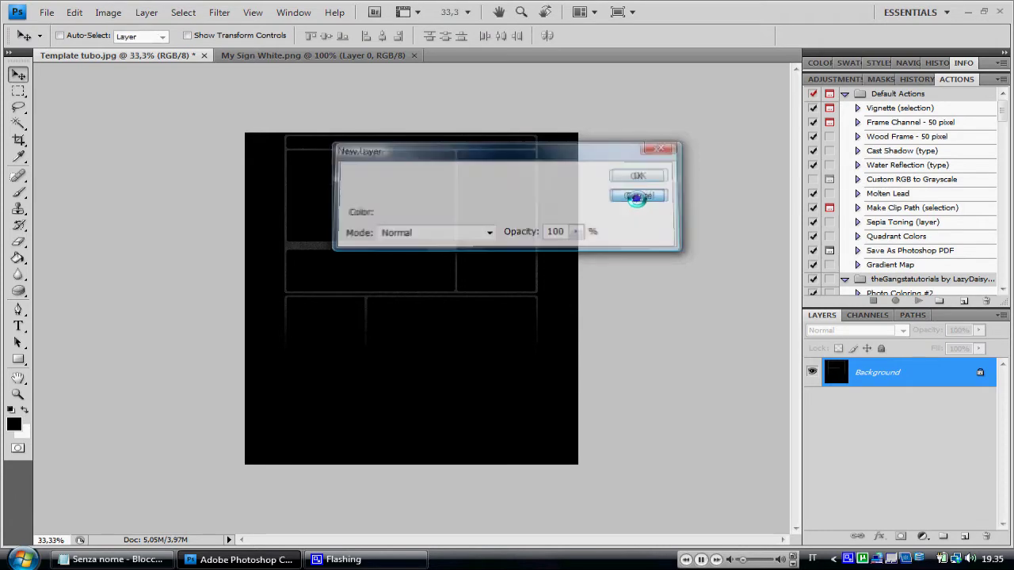
{"action": "right_click", "coordinate": [915, 369]}
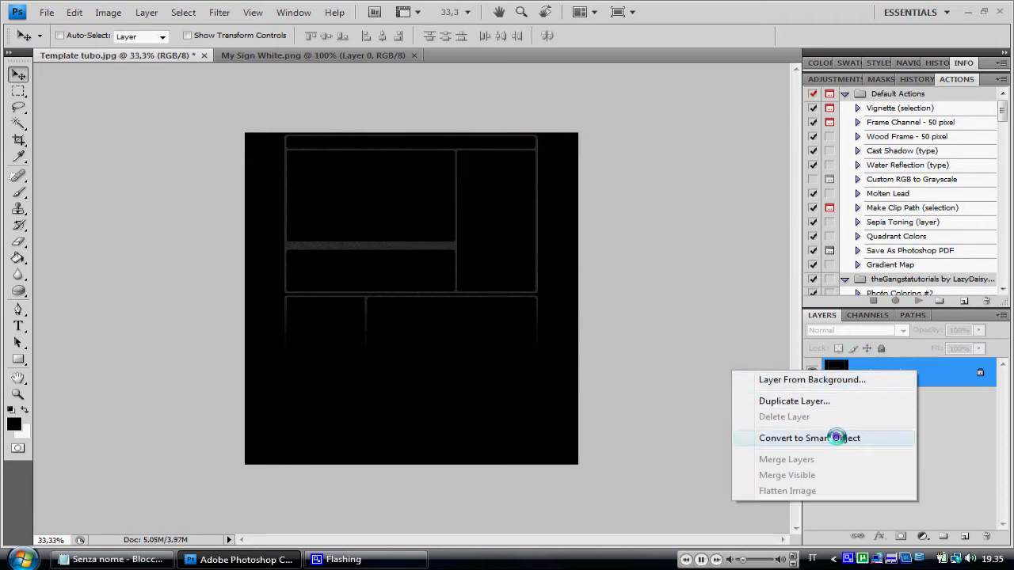
{"action": "left_click", "coordinate": [836, 437]}
- Add a Gradient Overlay to Layer 0, starting from the Violet, Orange gradient preset
{"action": "double_click", "coordinate": [936, 371]}
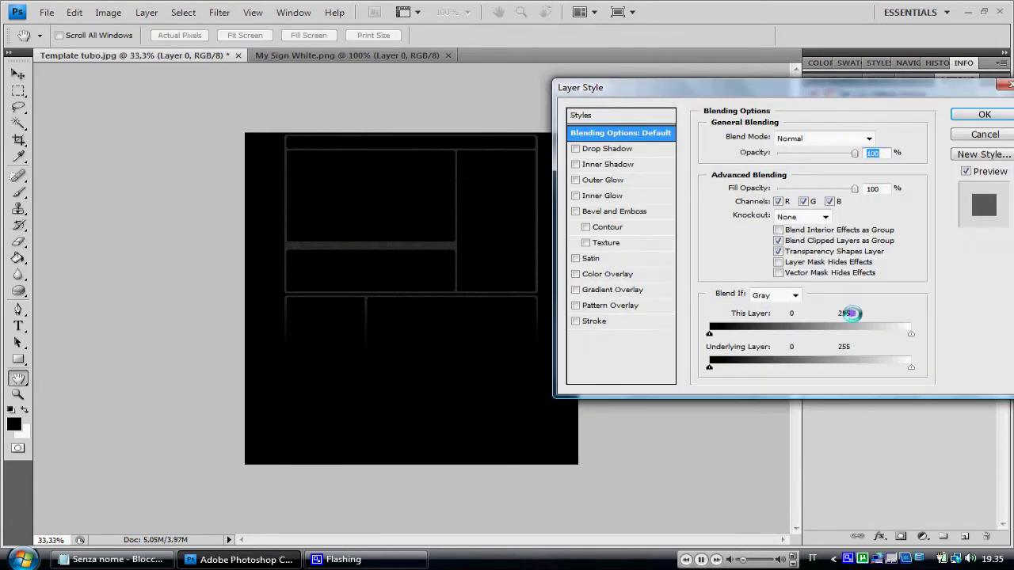
{"action": "left_click", "coordinate": [631, 289]}
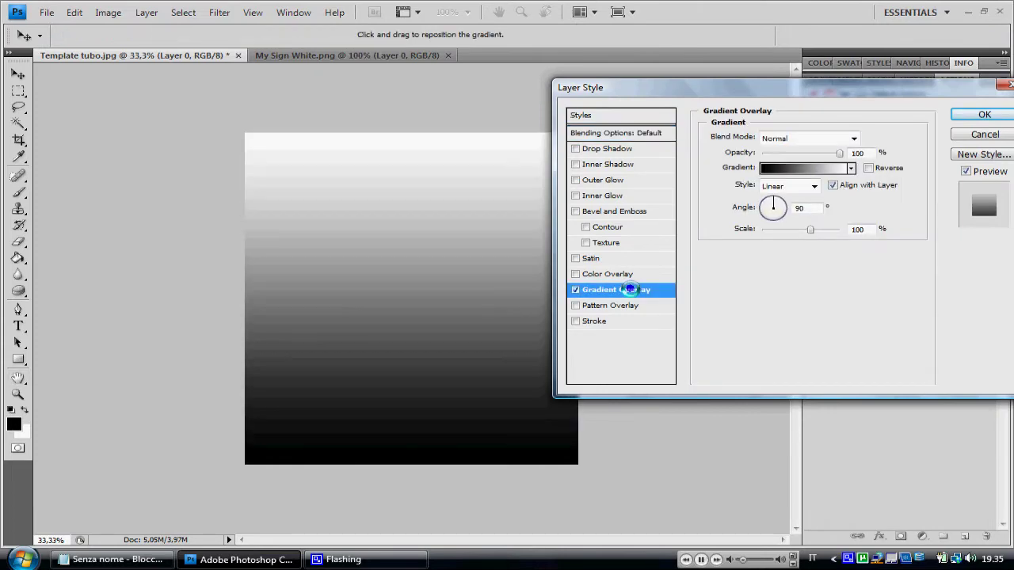
{"action": "left_click", "coordinate": [782, 170]}
{"action": "left_click", "coordinate": [783, 168]}
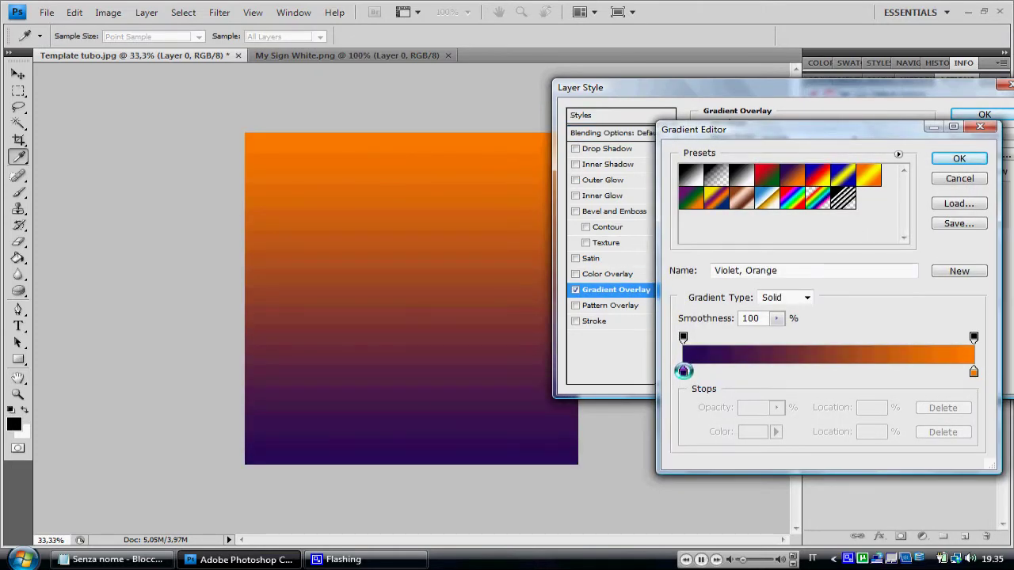
- Set the gradient's left stop to red ff3333 and right stop to black 000000, adding a black stop
{"action": "double_click", "coordinate": [683, 371]}
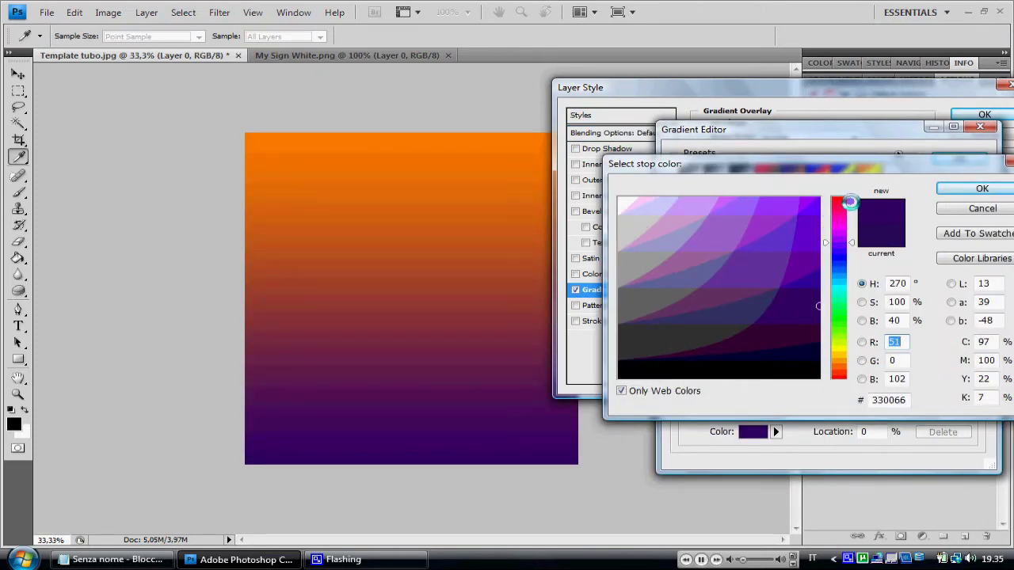
{"action": "left_click", "coordinate": [845, 202]}
{"action": "left_click_drag", "start_coordinate": [851, 201], "coordinate": [838, 193]}
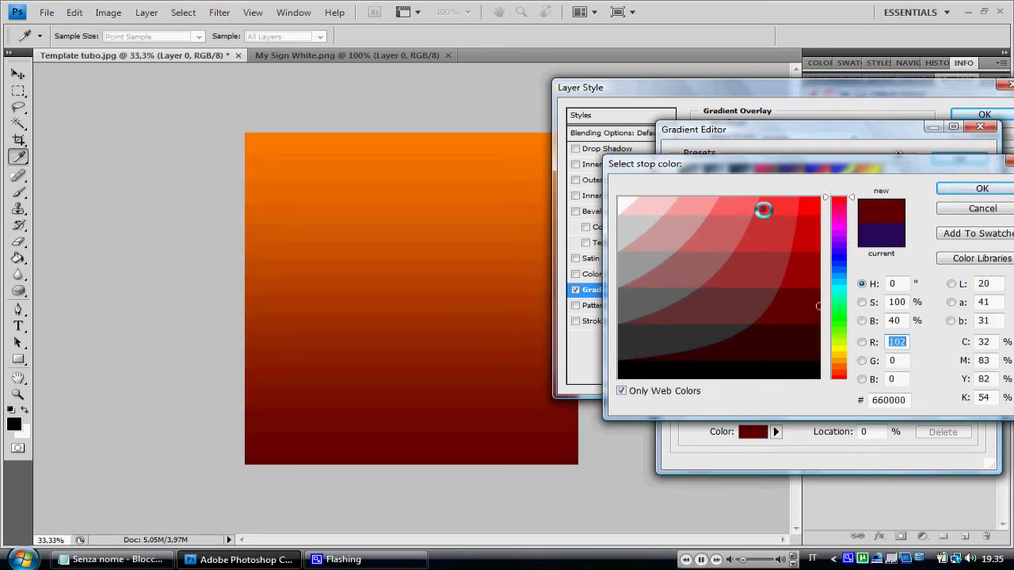
{"action": "left_click", "coordinate": [781, 211]}
{"action": "left_click", "coordinate": [971, 188]}
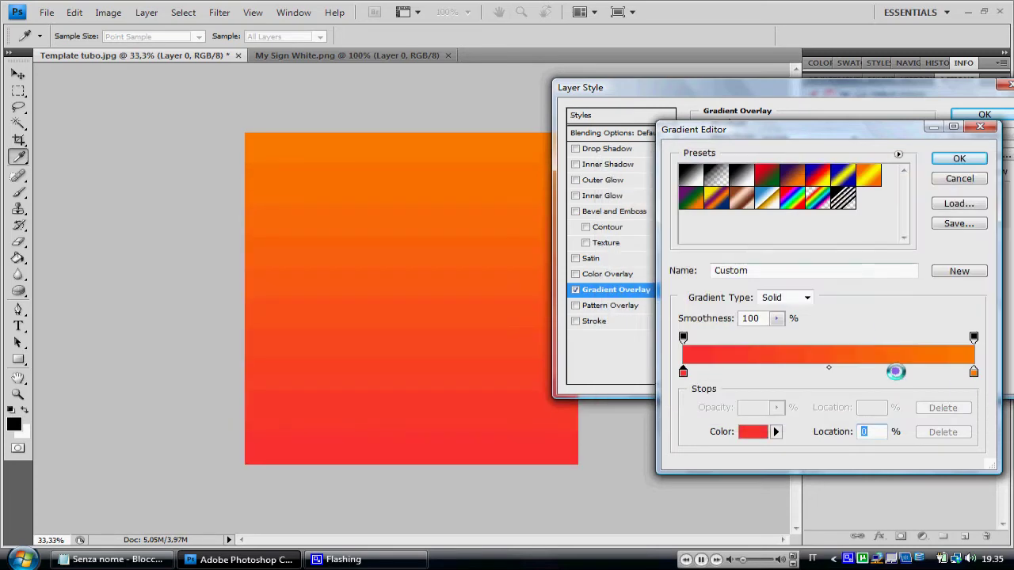
{"action": "double_click", "coordinate": [973, 368]}
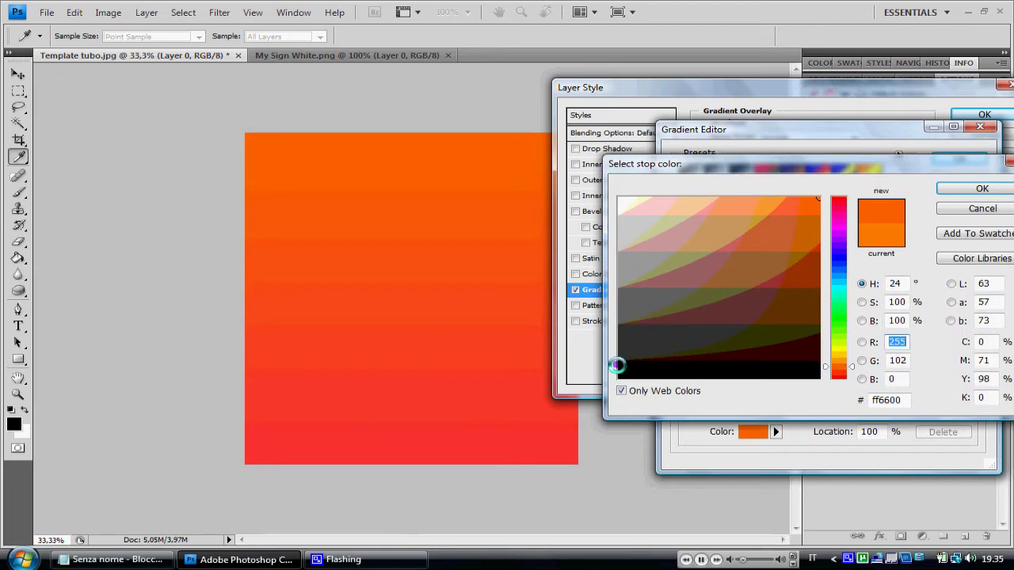
{"action": "left_click", "coordinate": [619, 375]}
{"action": "left_click", "coordinate": [982, 189]}
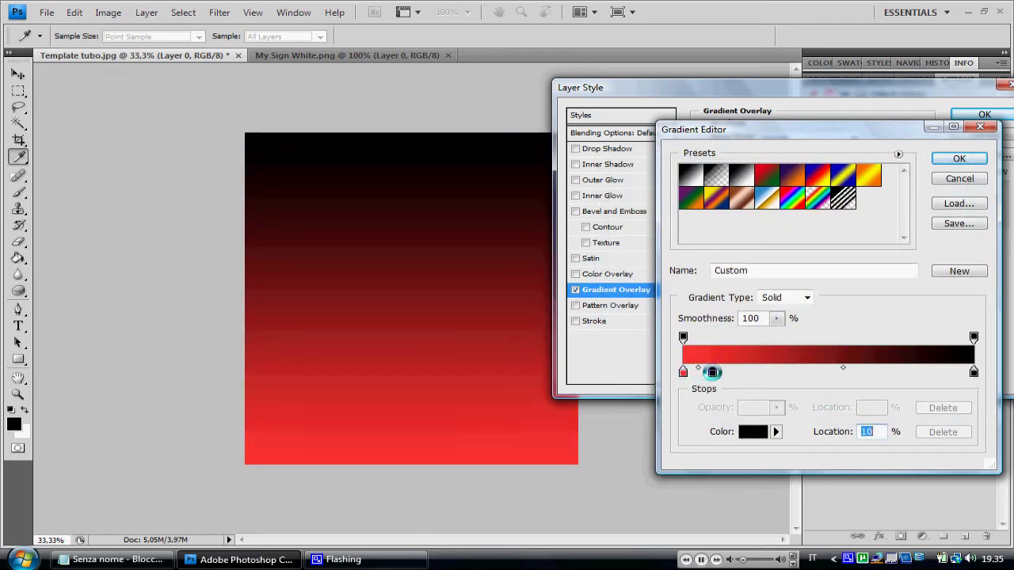
{"action": "left_click", "coordinate": [759, 372]}
- Add alternating black and red stops along the gradient bar, setting the new stops red
{"action": "left_click", "coordinate": [804, 372]}
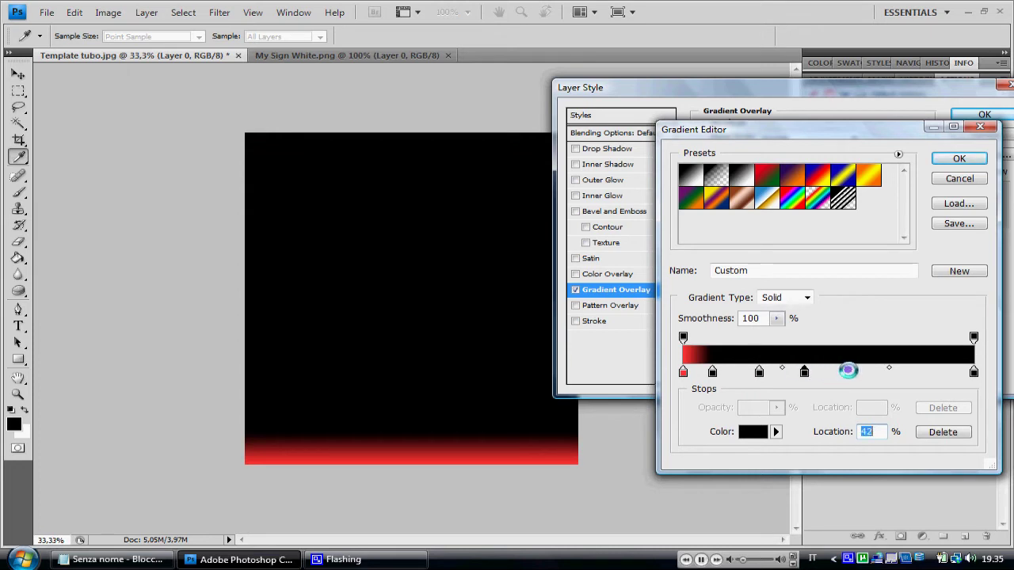
{"action": "left_click", "coordinate": [683, 372]}
{"action": "left_click", "coordinate": [739, 371]}
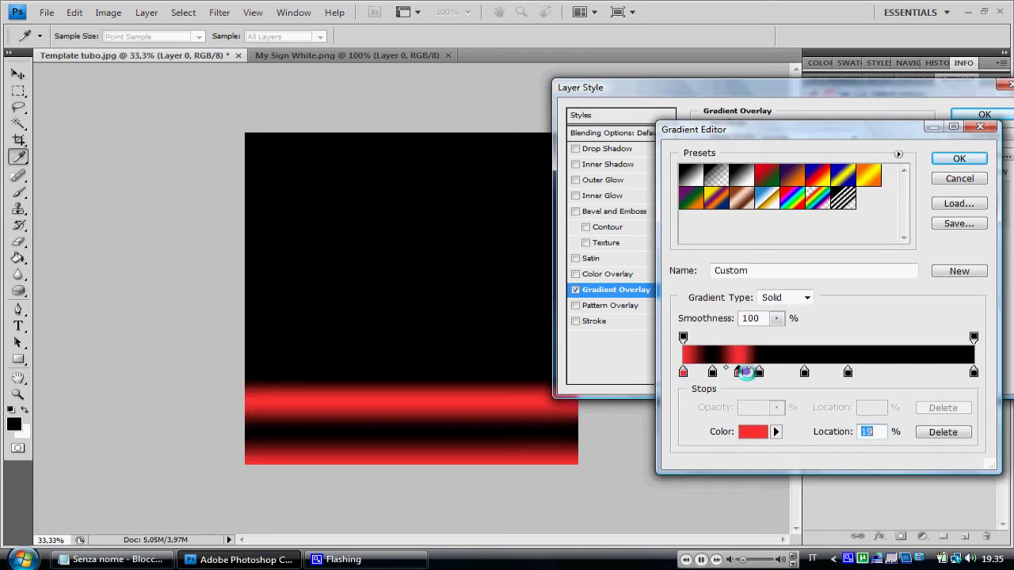
{"action": "left_click", "coordinate": [783, 372]}
{"action": "left_click", "coordinate": [829, 371]}
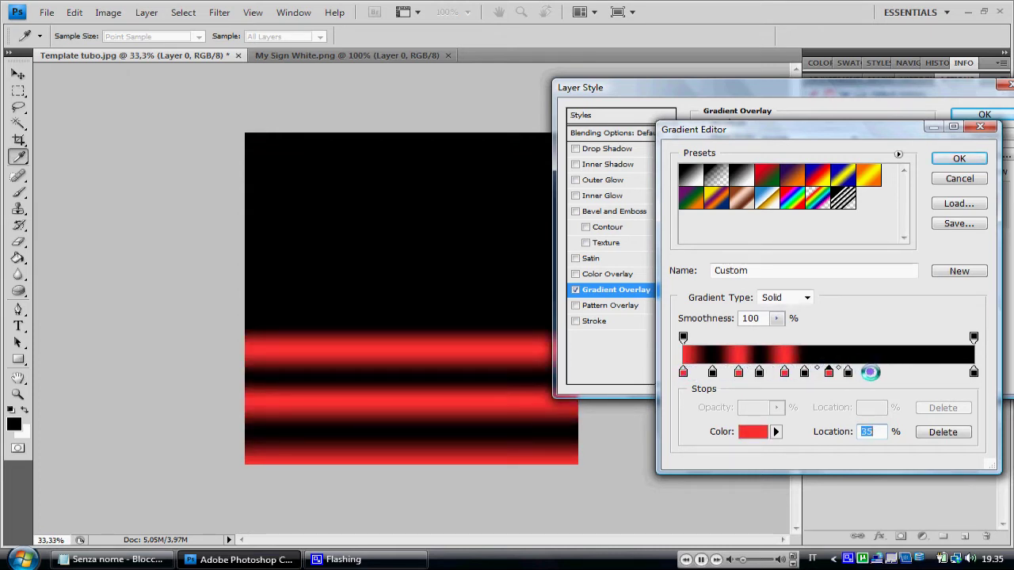
{"action": "double_click", "coordinate": [871, 371]}
{"action": "left_click", "coordinate": [977, 190]}
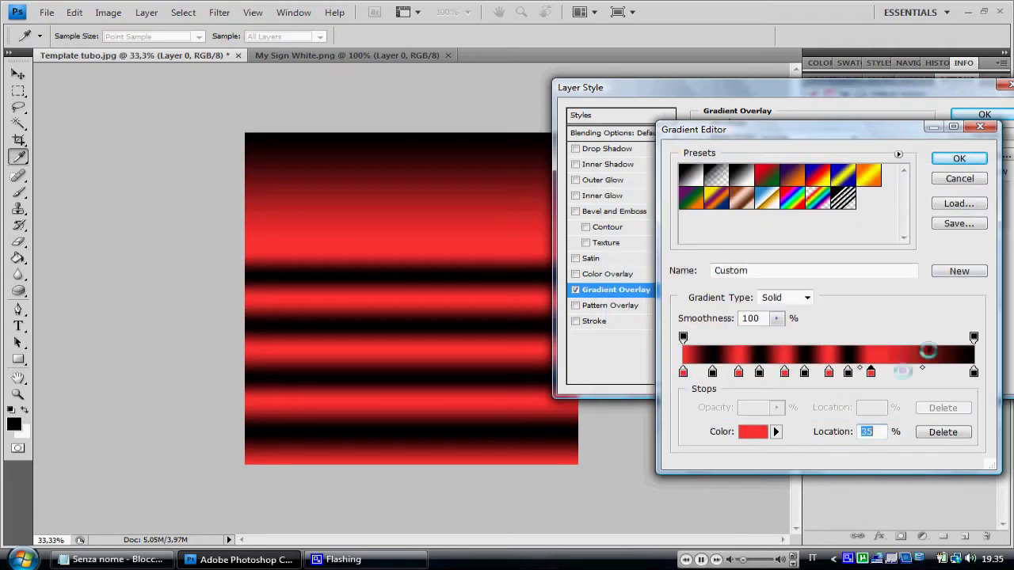
- Drag the red and black stops to space the bands evenly, then accept the gradient
{"action": "left_click_drag", "start_coordinate": [872, 372], "coordinate": [931, 372]}
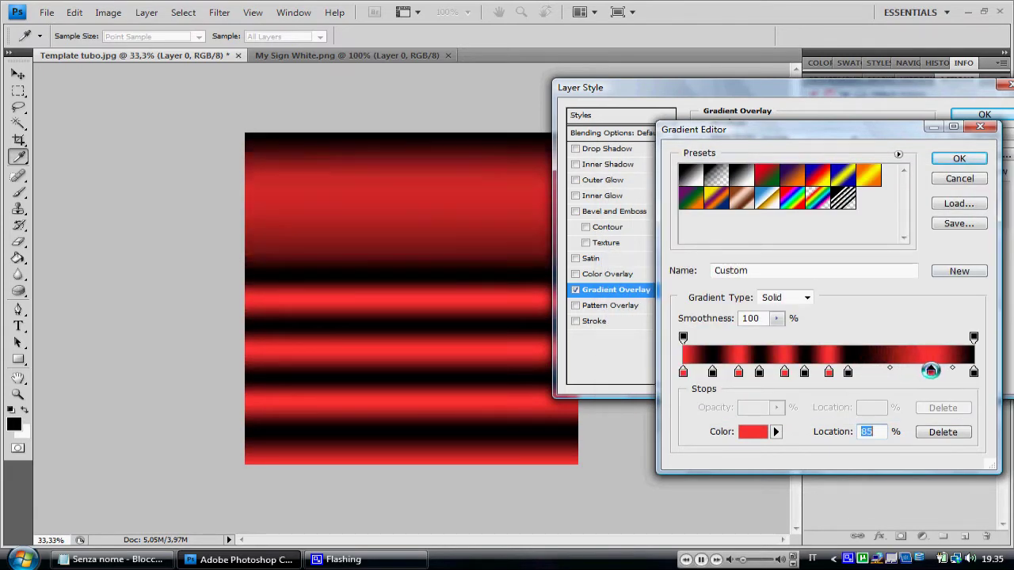
{"action": "mouse_move", "coordinate": [848, 371]}
{"action": "left_mouse_down"}
{"action": "mouse_move", "coordinate": [888, 371]}
{"action": "mouse_move", "coordinate": [817, 371]}
{"action": "left_mouse_up"}
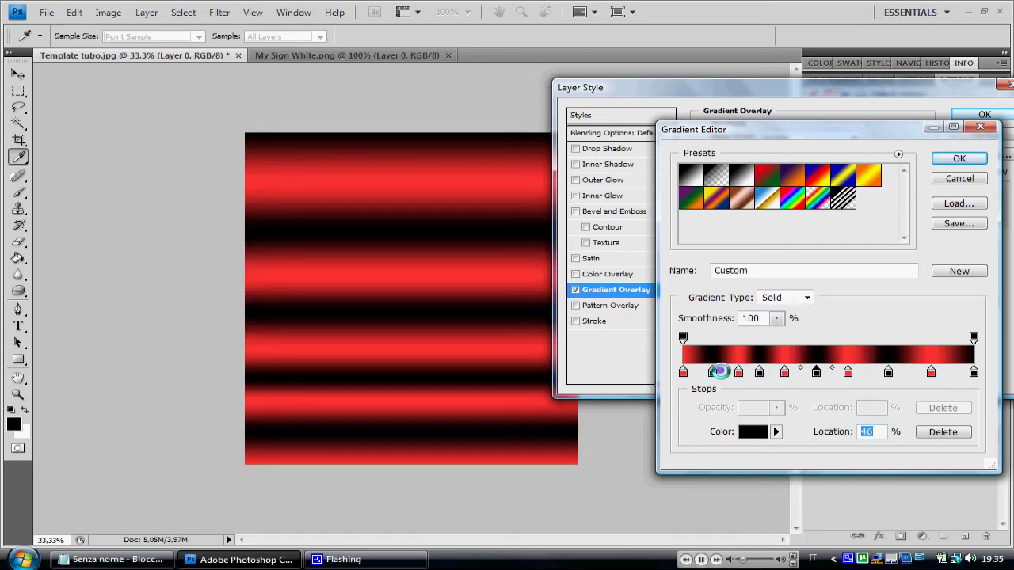
{"action": "left_click", "coordinate": [738, 371]}
{"action": "left_click_drag", "start_coordinate": [784, 371], "coordinate": [763, 371]}
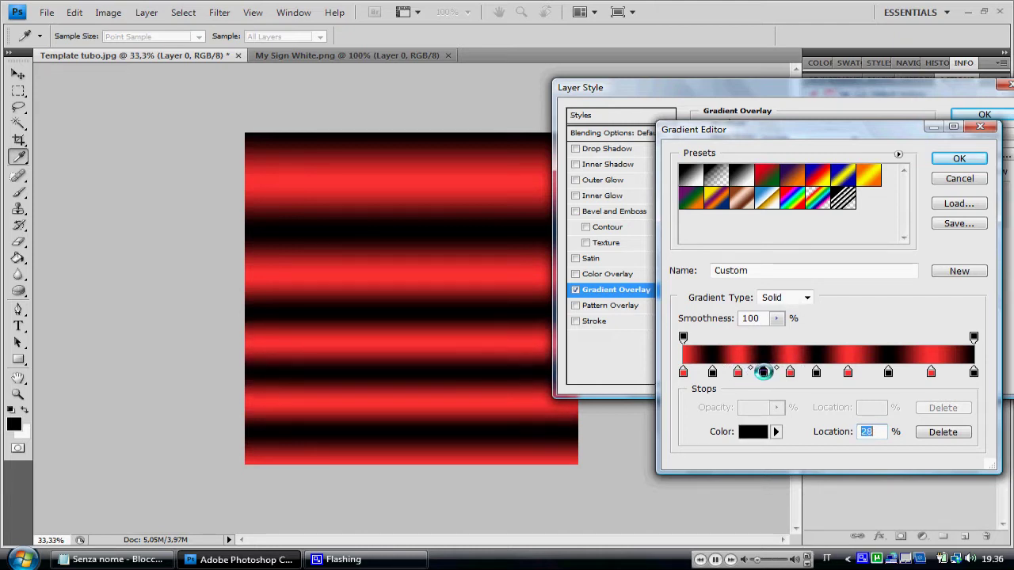
{"action": "left_click_drag", "start_coordinate": [930, 371], "coordinate": [742, 372]}
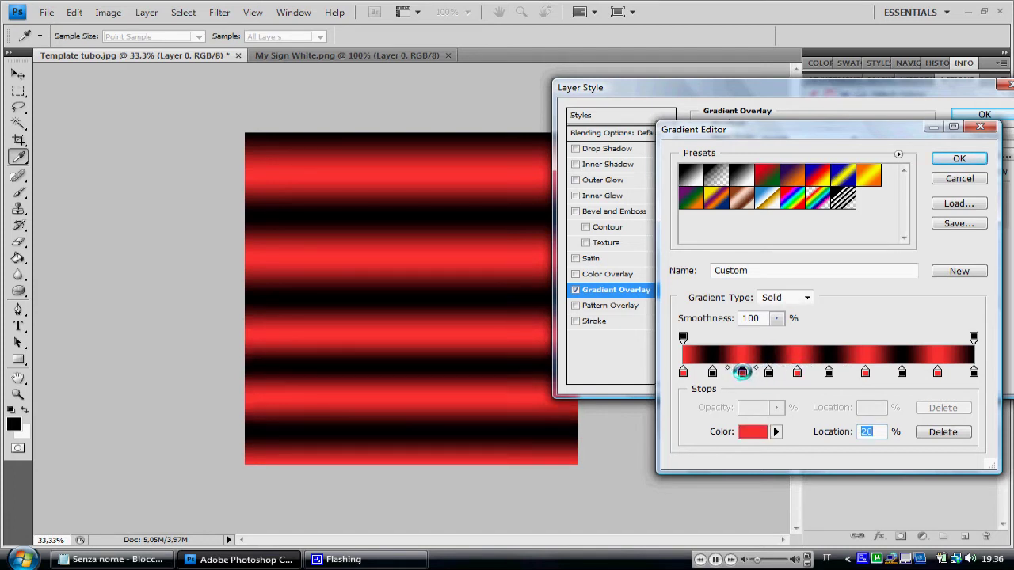
{"action": "left_click", "coordinate": [959, 158]}
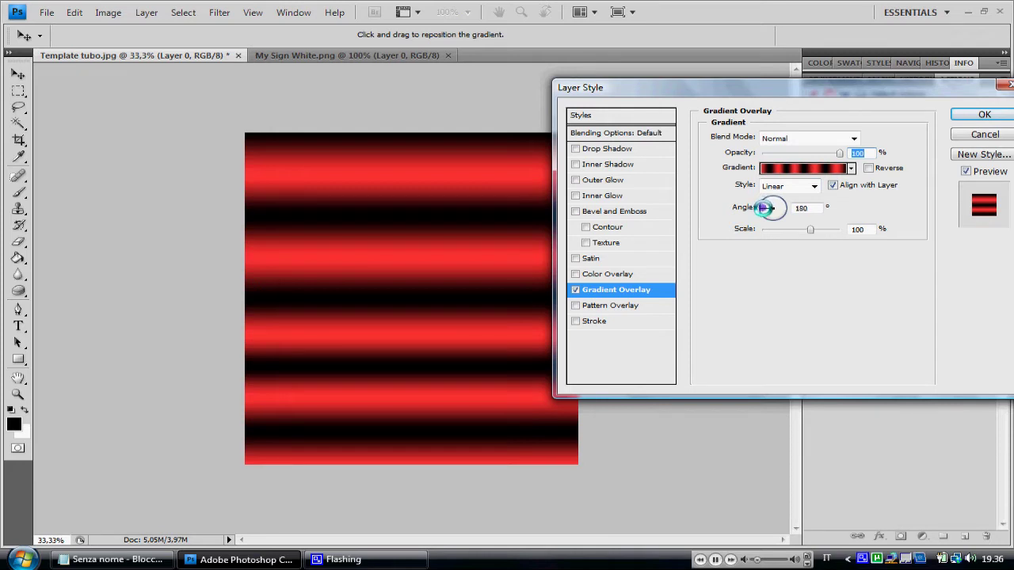
- Set the gradient overlay angle to 180° and preview different blend modes
{"action": "left_click", "coordinate": [764, 207]}
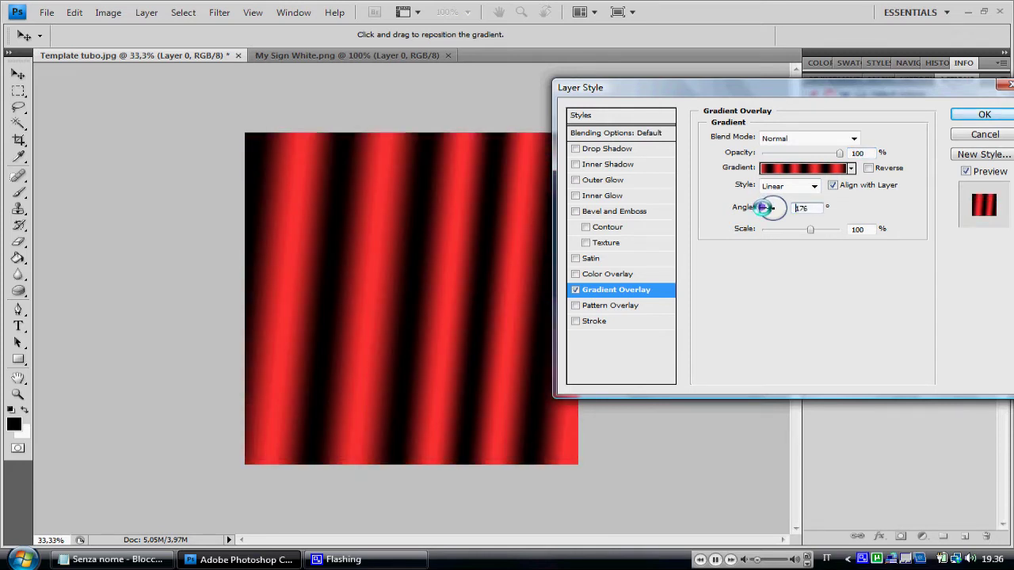
{"action": "left_click", "coordinate": [763, 207]}
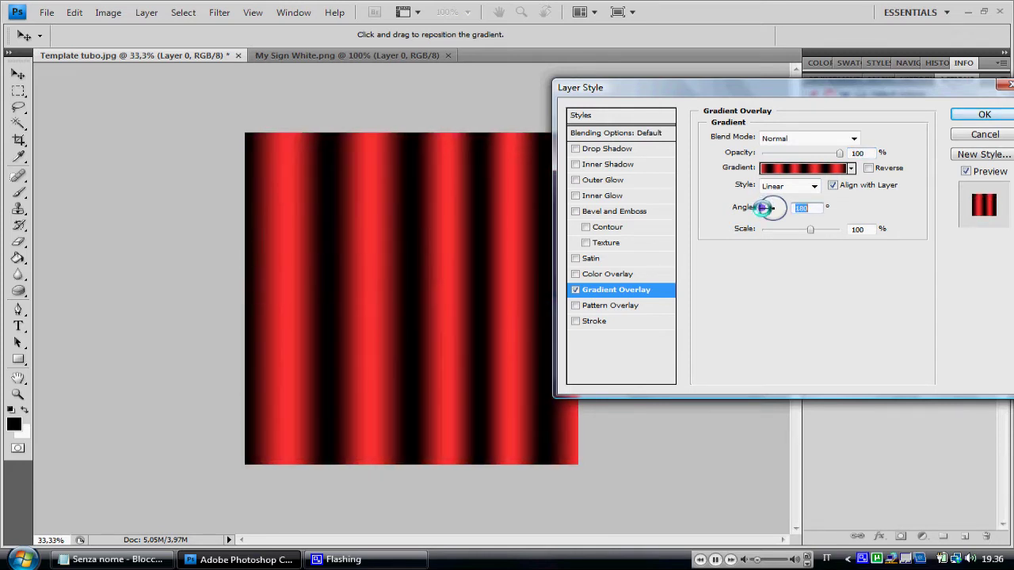
{"action": "left_click", "coordinate": [852, 137]}
{"action": "key", "text": "Down"}
{"action": "key", "text": "Down"}
{"action": "key", "text": "Down"}
{"action": "key", "text": "Up"}
{"action": "key", "text": "Up"}
{"action": "key", "text": "Up"}
{"action": "key", "text": "Down"}
{"action": "key", "text": "Return"}
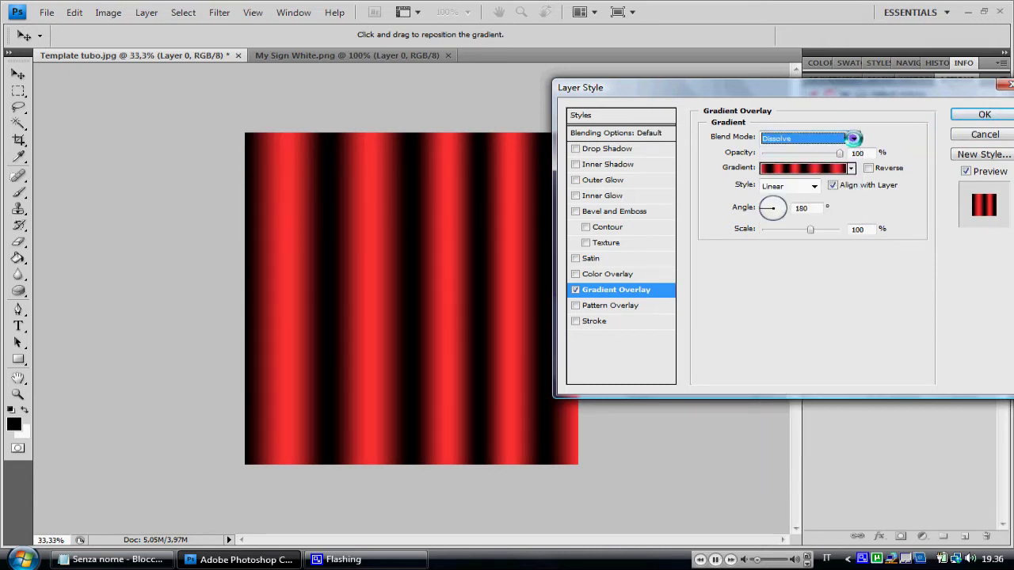
{"action": "key", "text": "Down"}
{"action": "key", "text": "Down"}
{"action": "key", "text": "Up"}
{"action": "key", "text": "Up"}
{"action": "key", "text": "Down"}
{"action": "key", "text": "Down"}
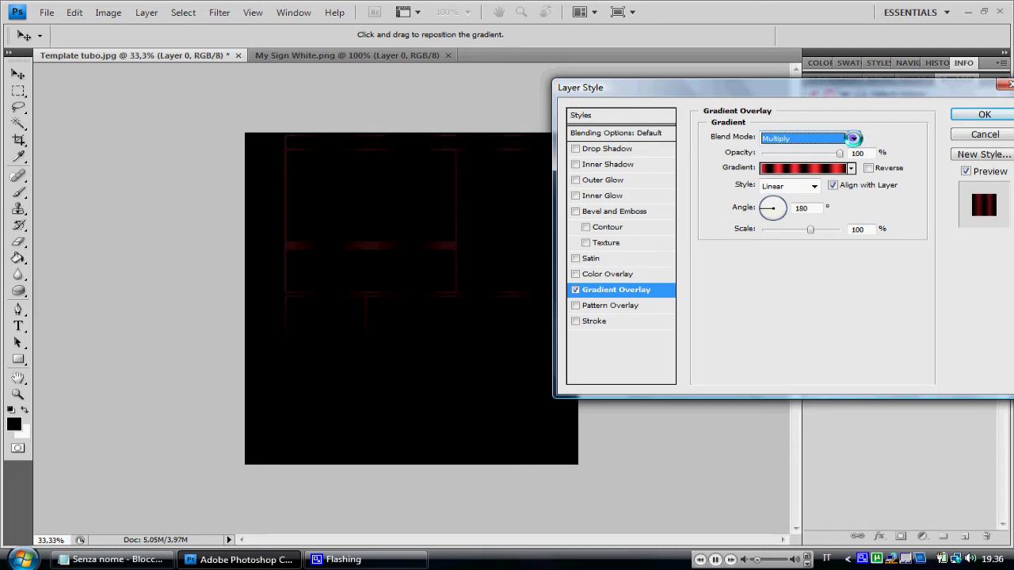
{"action": "key", "text": "Down"}
{"action": "key", "text": "Down"}
{"action": "key", "text": "Down"}
{"action": "key", "text": "Down"}
{"action": "key", "text": "Down"}
{"action": "key", "text": "Down"}
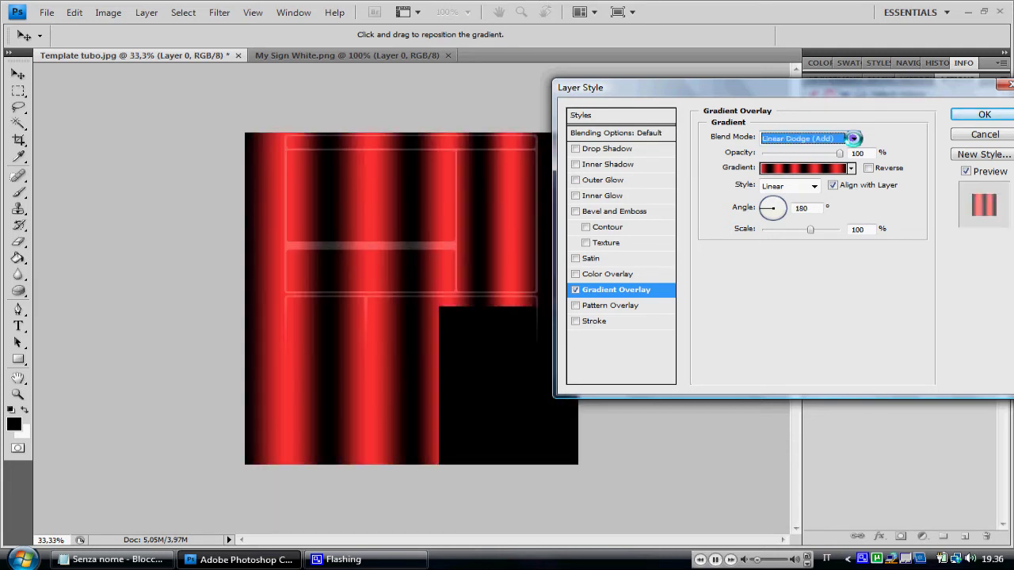
{"action": "key", "text": "Up"}
- Lower the overlay opacity to 74%, try further blend modes, and apply the layer style
{"action": "left_click_drag", "start_coordinate": [839, 152], "coordinate": [817, 154]}
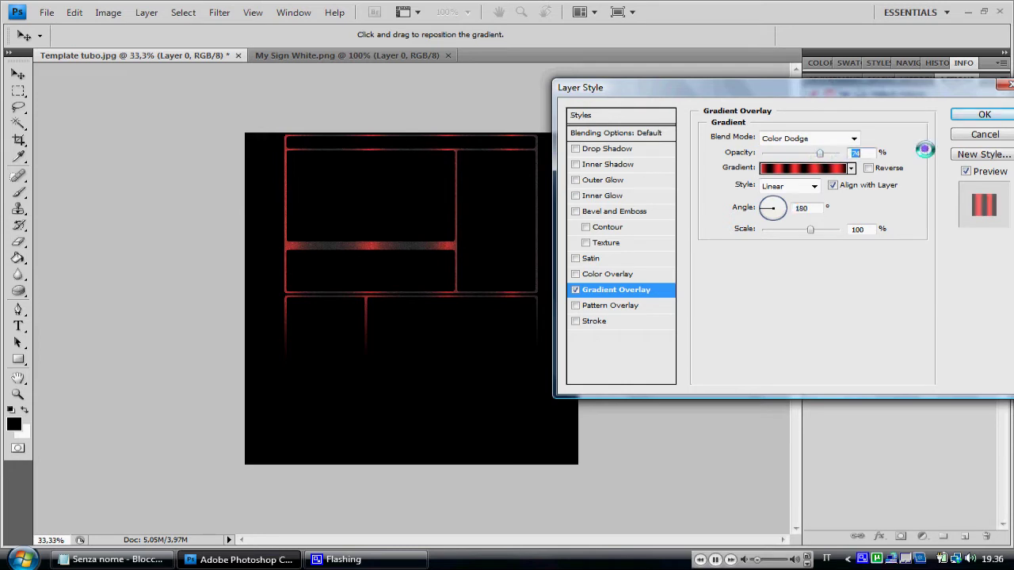
{"action": "left_click", "coordinate": [850, 139]}
{"action": "key", "text": "Down"}
{"action": "key", "text": "Return"}
{"action": "key", "text": "Down"}
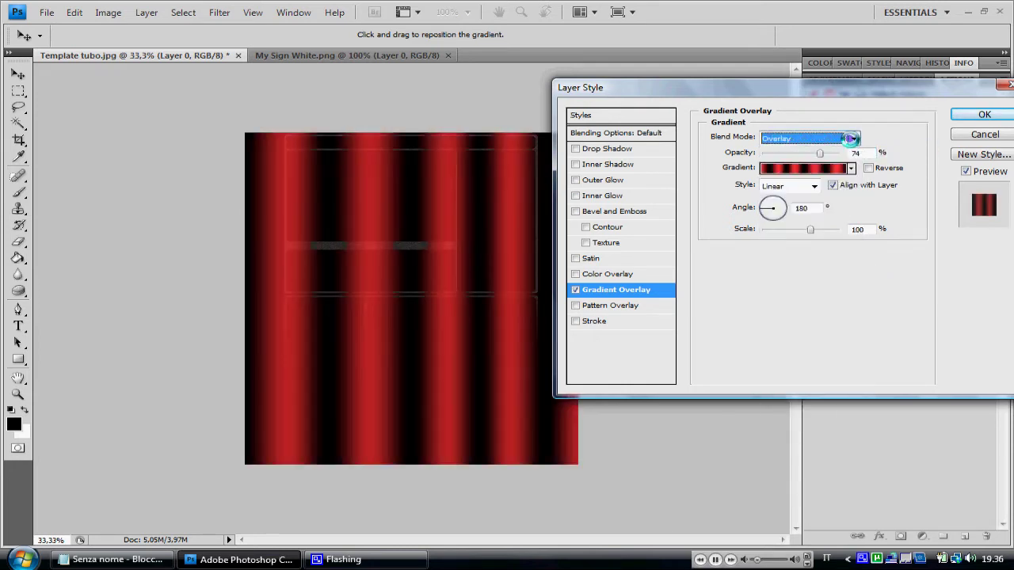
{"action": "key", "text": "Down"}
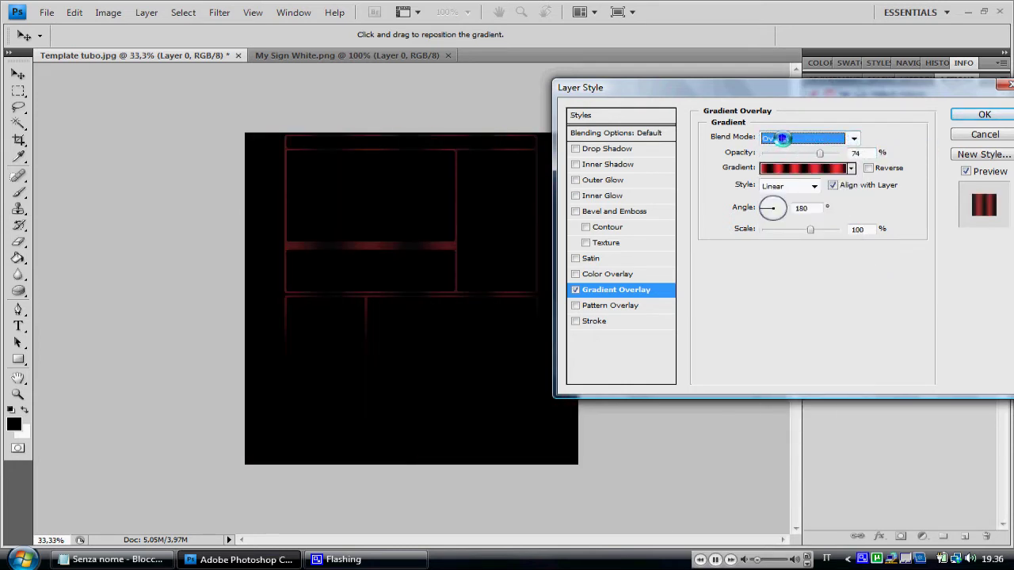
{"action": "left_click", "coordinate": [984, 114]}
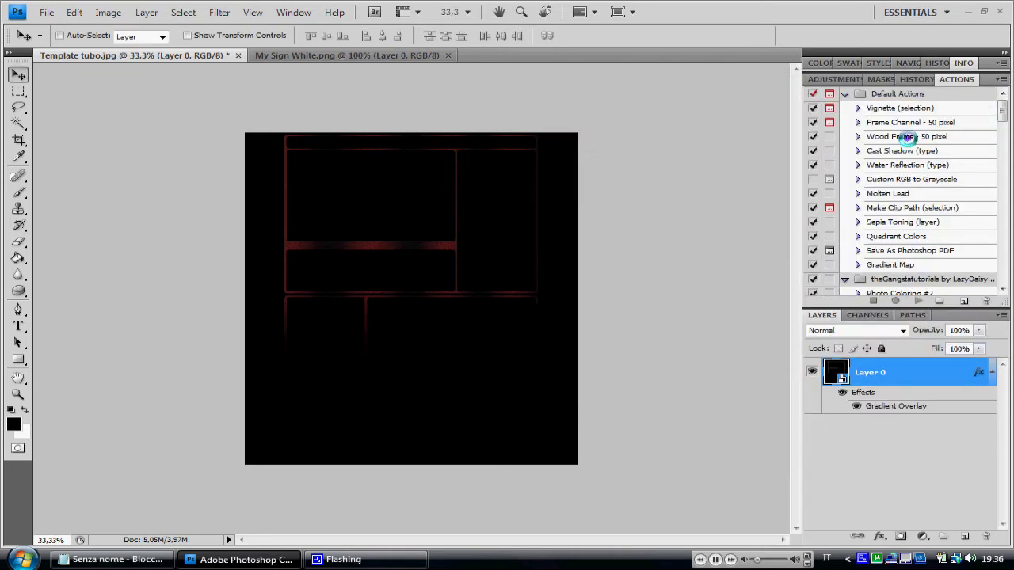
- At 50% zoom, add the text 'I'd catch a' with fill about 23% and opacity 48%
{"action": "left_click", "coordinate": [18, 327]}
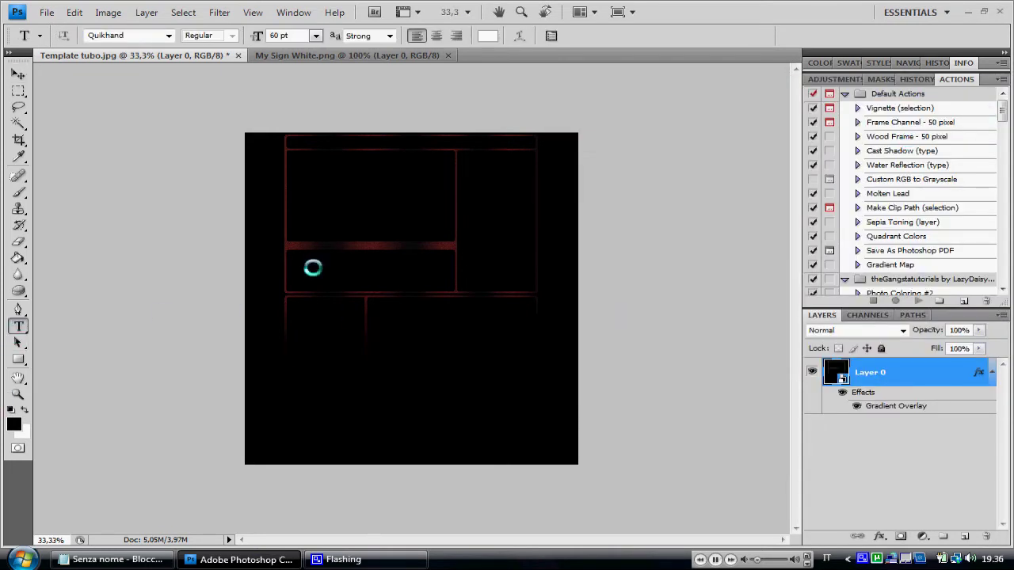
{"action": "left_click", "coordinate": [452, 12]}
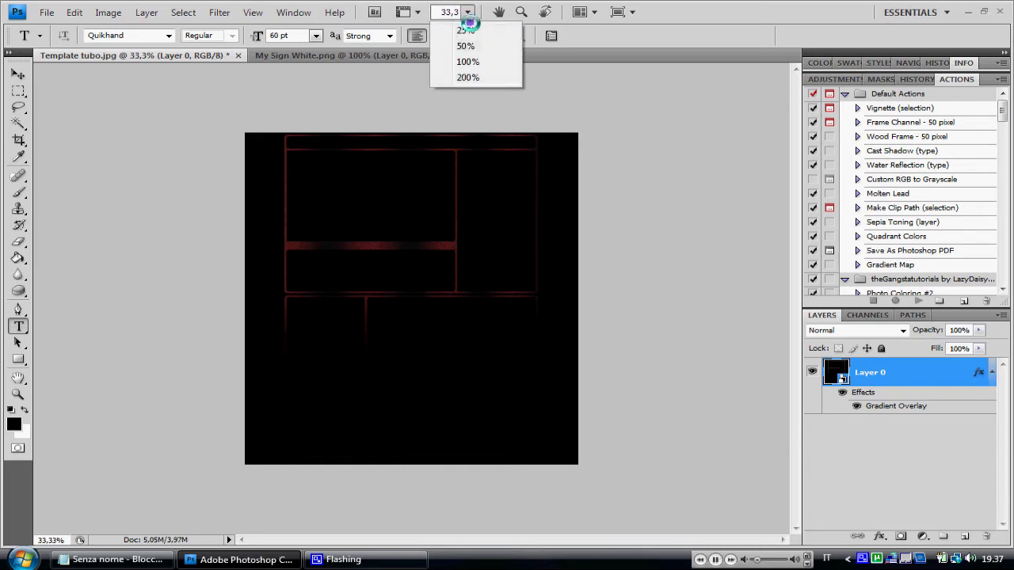
{"action": "left_click", "coordinate": [476, 44]}
{"action": "left_click", "coordinate": [315, 296]}
{"action": "type", "text": "I'd catch a"}
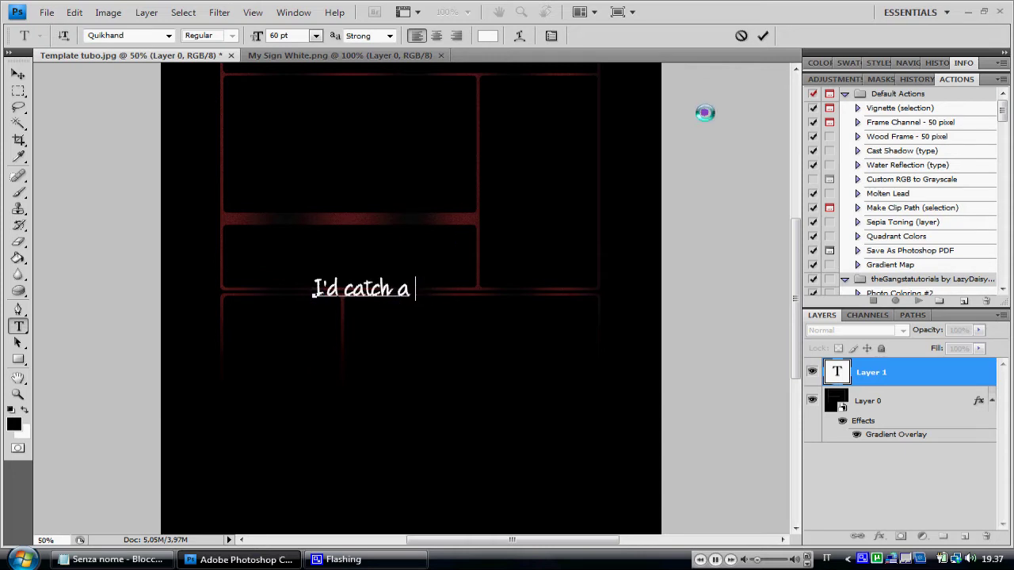
{"action": "left_click", "coordinate": [762, 36]}
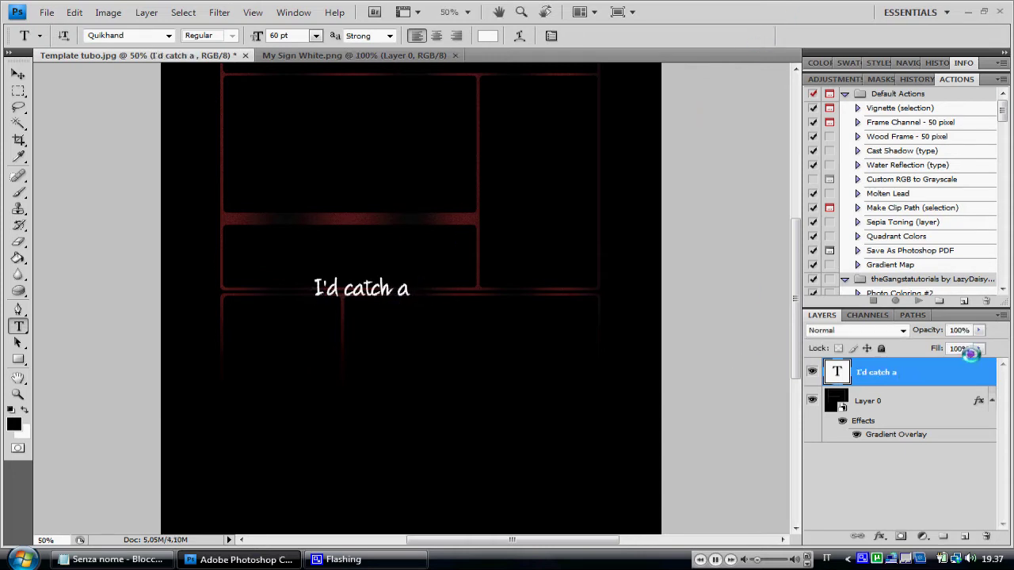
{"action": "left_click", "coordinate": [978, 349]}
{"action": "left_click_drag", "start_coordinate": [981, 363], "coordinate": [916, 364]}
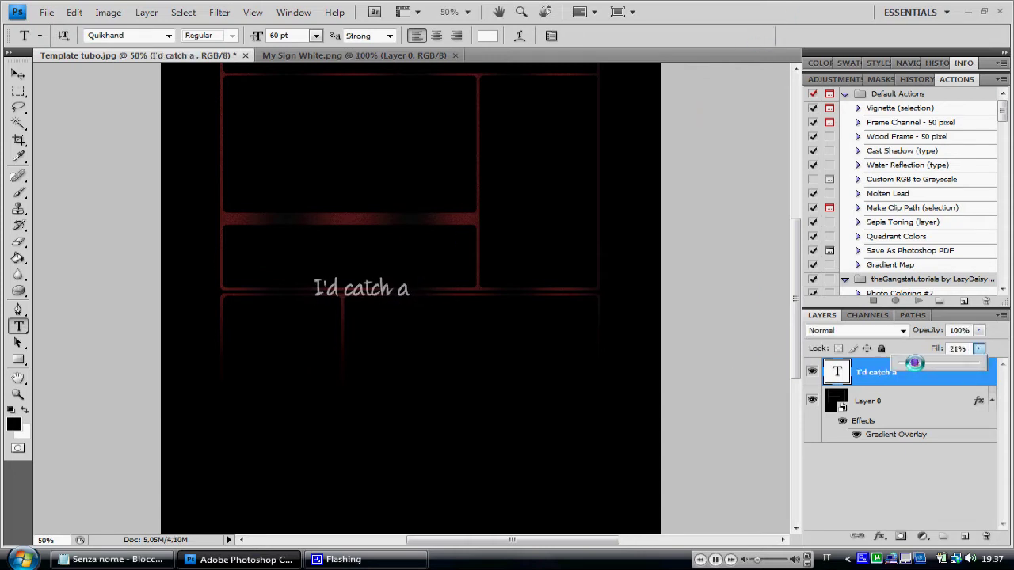
{"action": "left_click", "coordinate": [979, 330]}
{"action": "left_click_drag", "start_coordinate": [981, 344], "coordinate": [930, 345]}
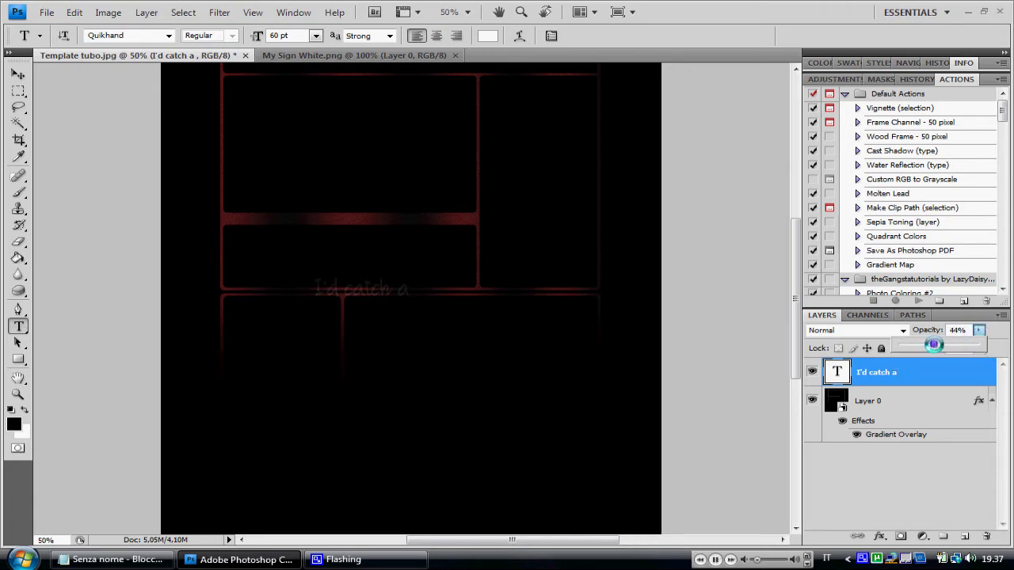
{"action": "left_click", "coordinate": [978, 329]}
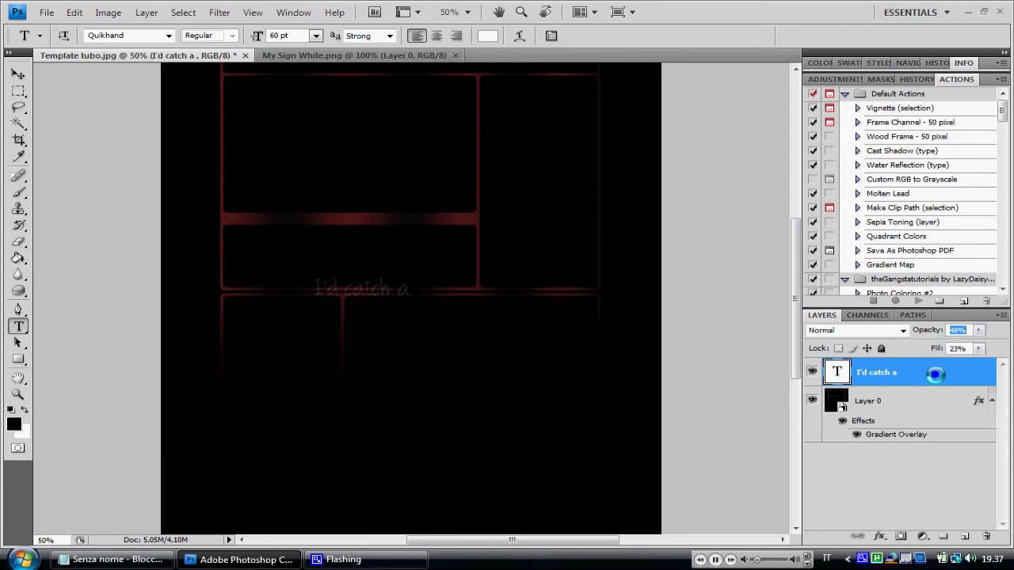
- Add the text 'for ya' to the right, with fill about 22% and opacity 48%
{"action": "left_click", "coordinate": [490, 294]}
{"action": "type", "text": "for ya"}
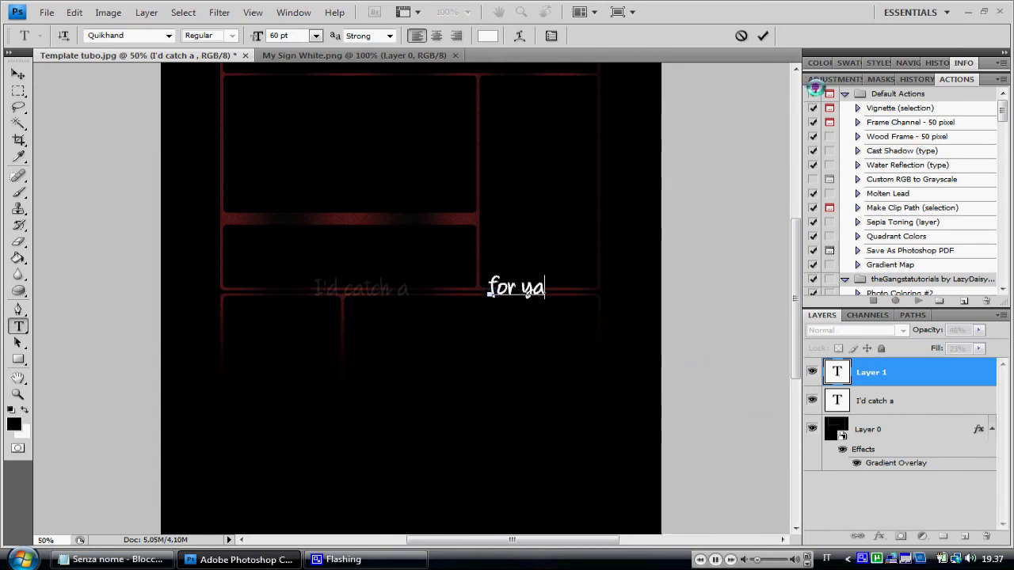
{"action": "left_click", "coordinate": [763, 35]}
{"action": "left_click", "coordinate": [980, 349]}
{"action": "left_click_drag", "start_coordinate": [978, 360], "coordinate": [919, 360]}
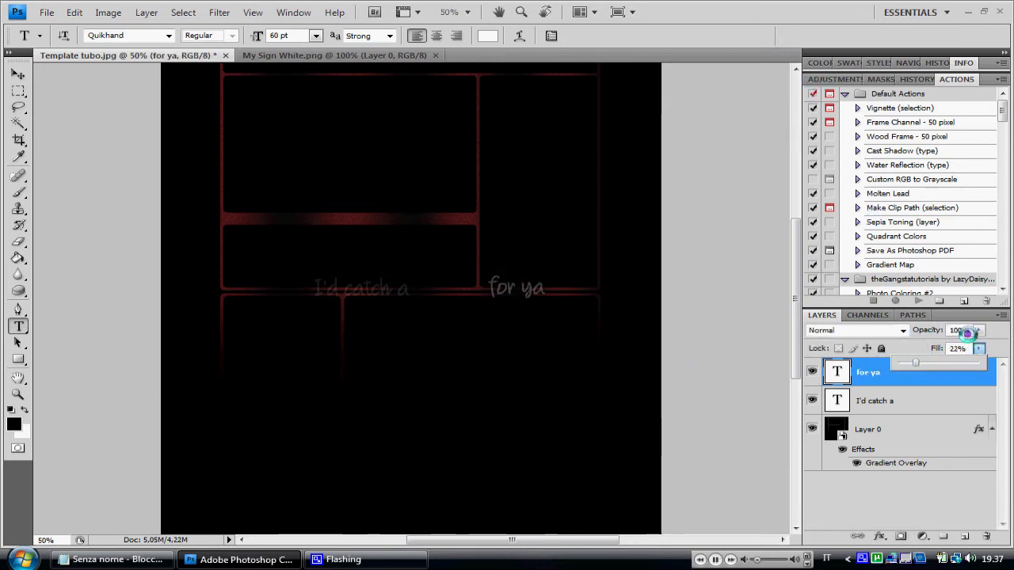
{"action": "left_click", "coordinate": [978, 331]}
{"action": "left_click_drag", "start_coordinate": [975, 343], "coordinate": [935, 338]}
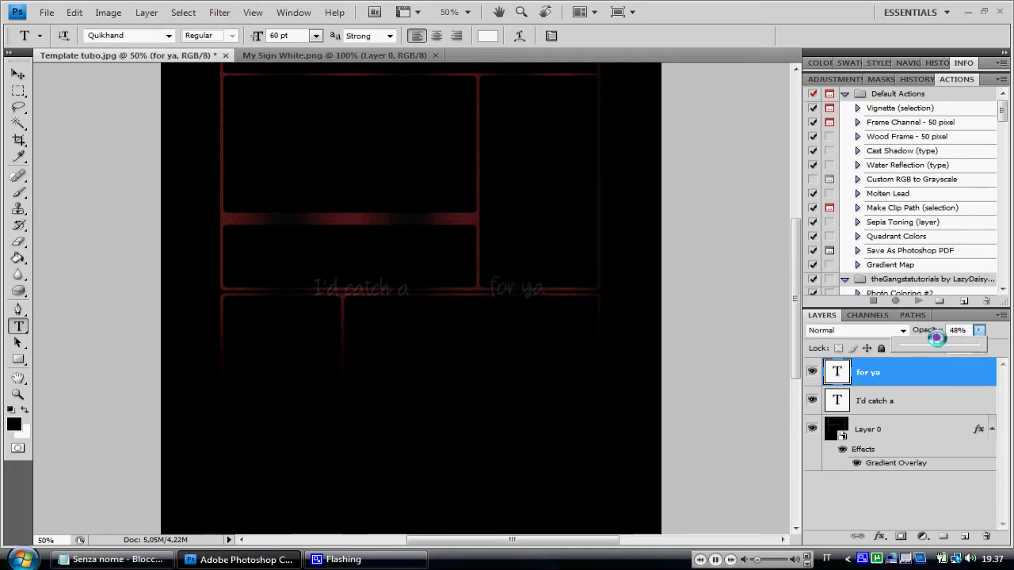
{"action": "left_click", "coordinate": [977, 328]}
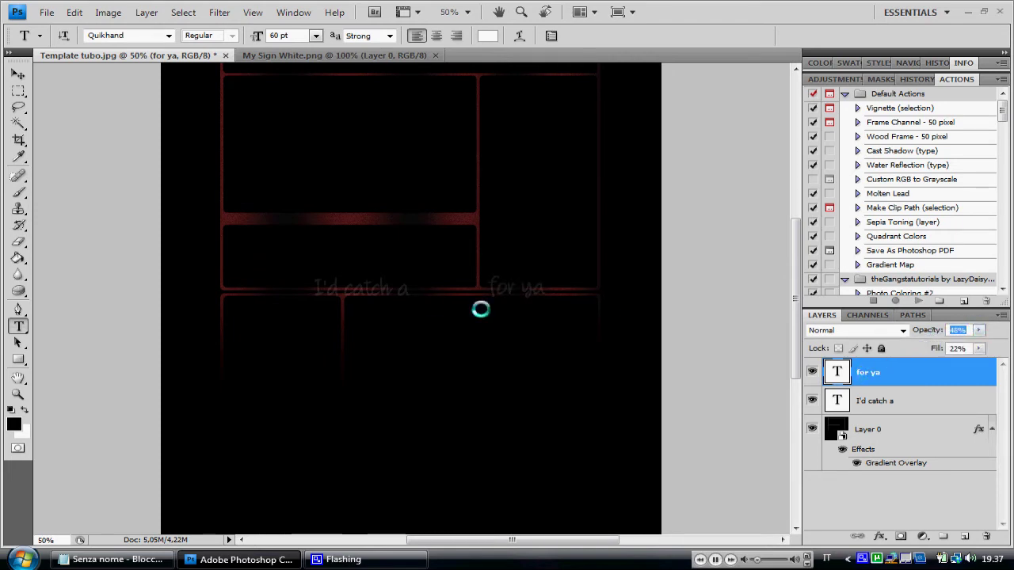
- Set the 'Grenade' text in Jellyka Saint-Andrew's Queen script at 110 pt
{"action": "left_click", "coordinate": [414, 339]}
{"action": "type", "text": "Grenade"}
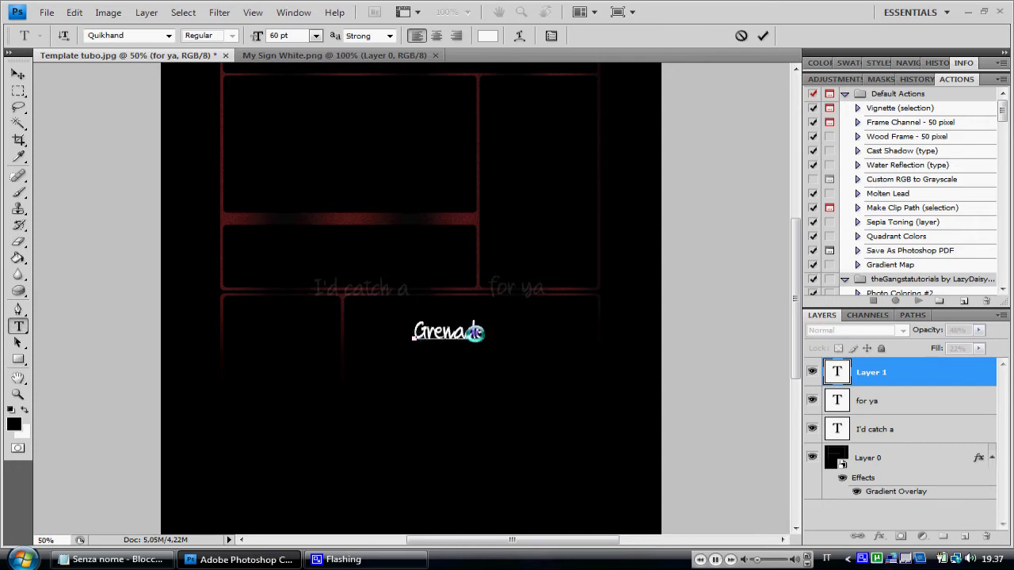
{"action": "left_click_drag", "start_coordinate": [485, 334], "coordinate": [387, 335]}
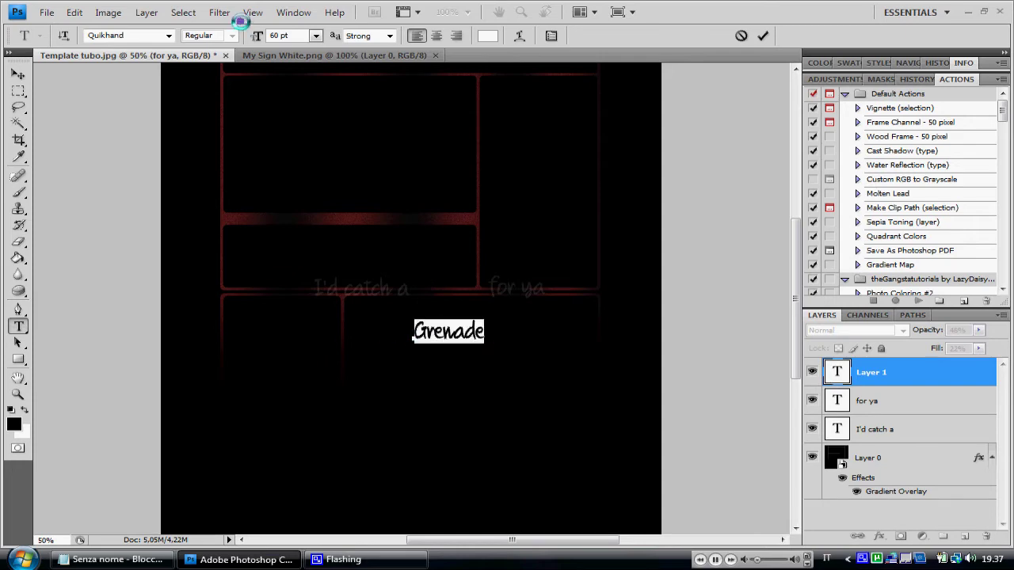
{"action": "left_click", "coordinate": [168, 35]}
{"action": "left_click_drag", "start_coordinate": [362, 389], "coordinate": [364, 286]}
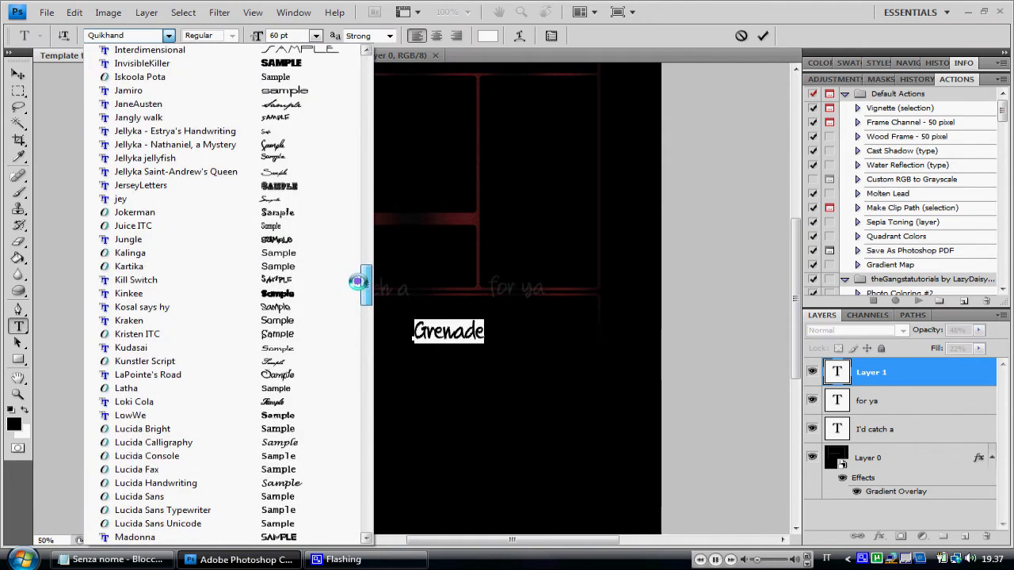
{"action": "left_click", "coordinate": [237, 169]}
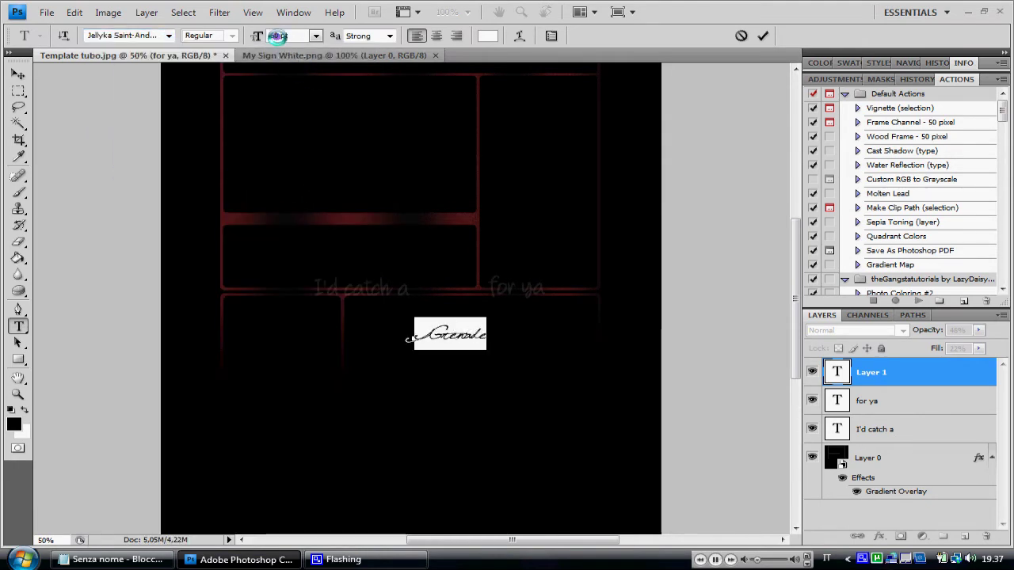
{"action": "type", "text": "110"}
{"action": "key", "text": "Return"}
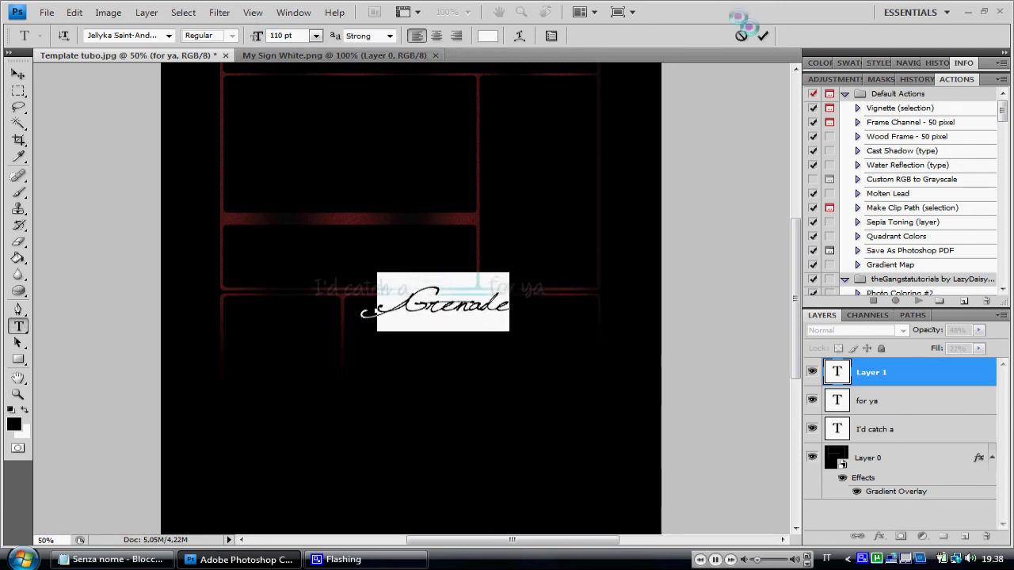
{"action": "left_click", "coordinate": [762, 36]}
- At 100% zoom, recolour 'Grenade' pink and lower its fill to 54%
{"action": "left_click", "coordinate": [468, 12]}
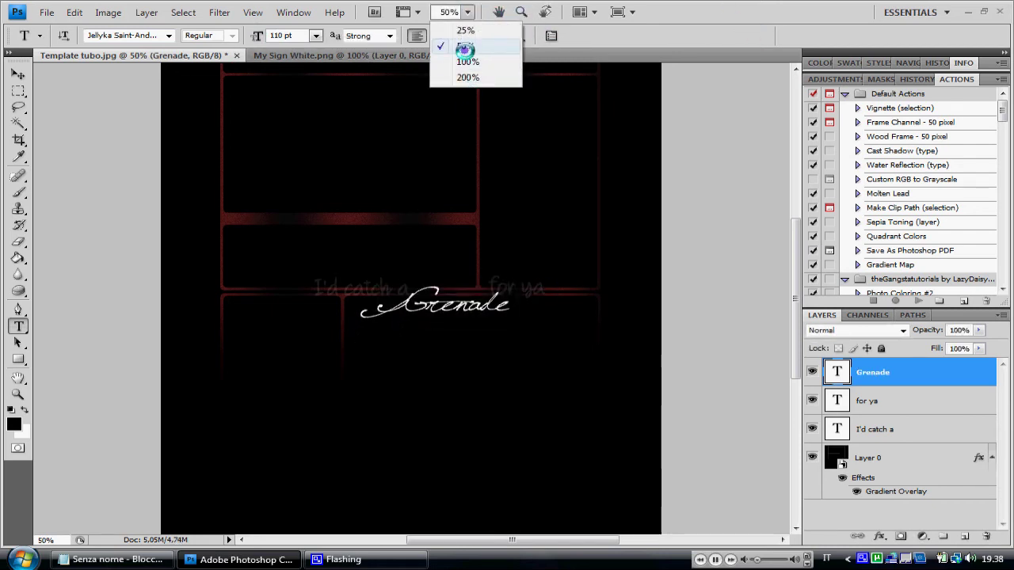
{"action": "left_click", "coordinate": [475, 58]}
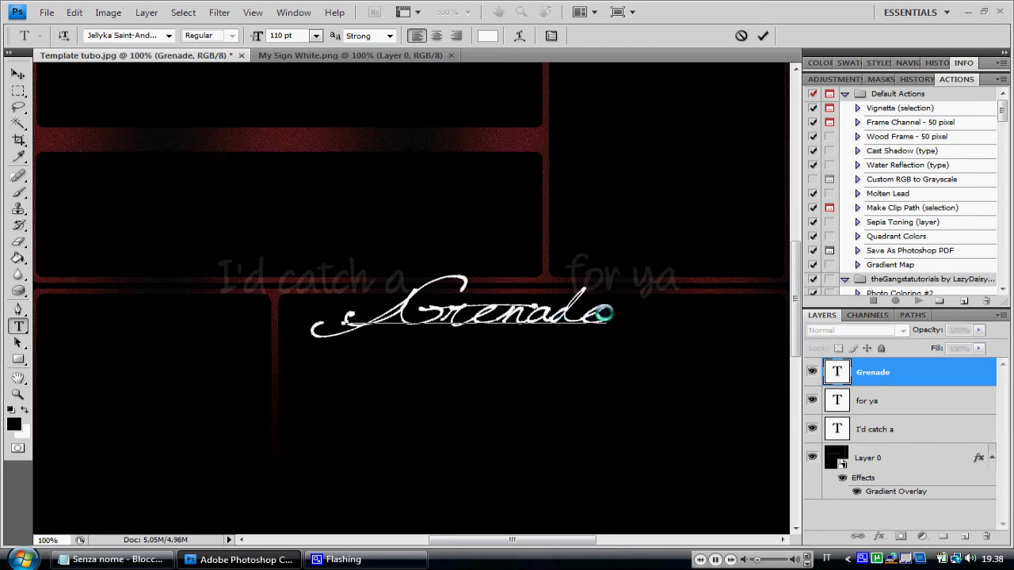
{"action": "left_click_drag", "start_coordinate": [610, 320], "coordinate": [345, 320]}
{"action": "left_click", "coordinate": [484, 35]}
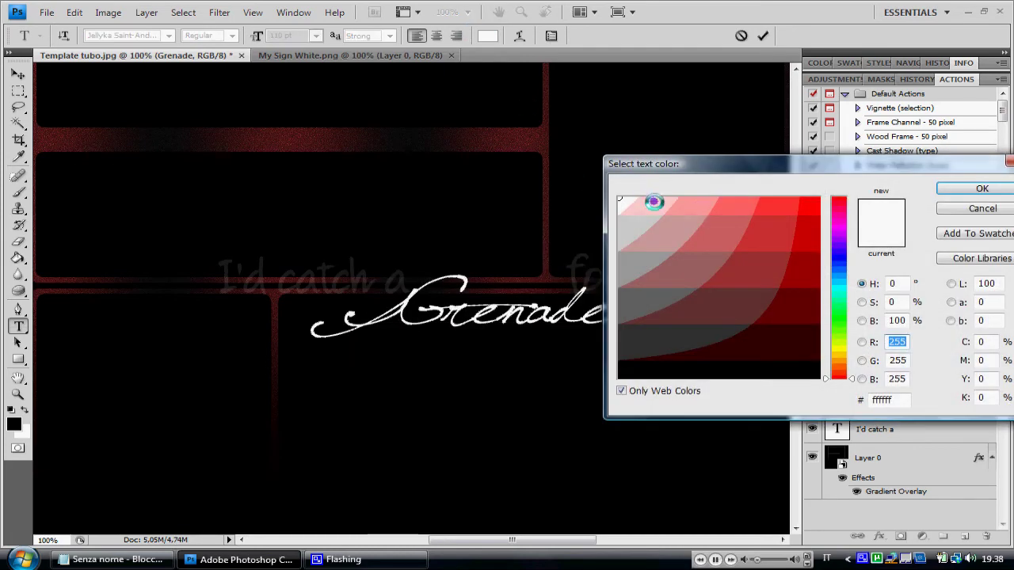
{"action": "left_click", "coordinate": [732, 213]}
{"action": "left_click", "coordinate": [975, 188]}
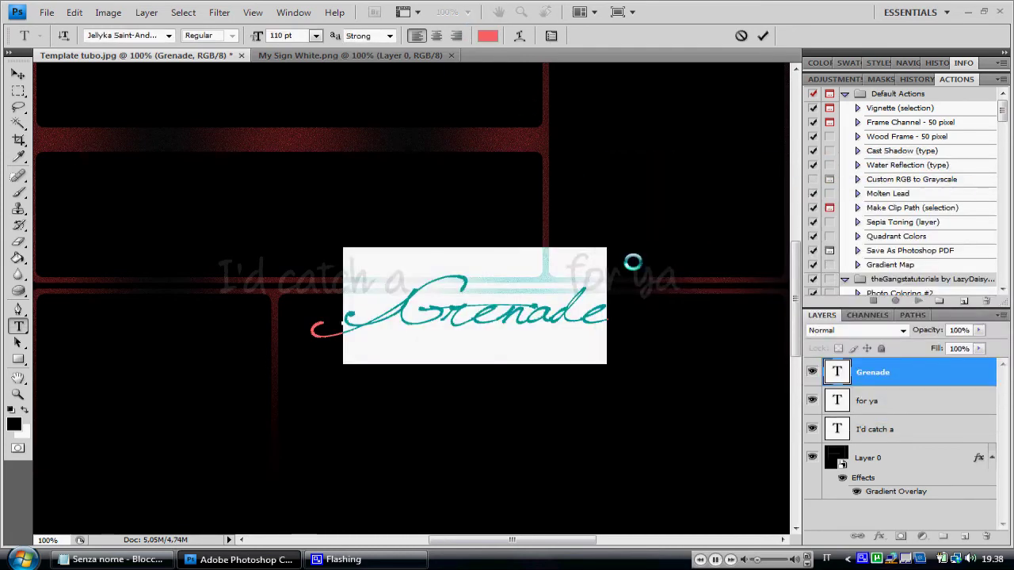
{"action": "left_click", "coordinate": [764, 37]}
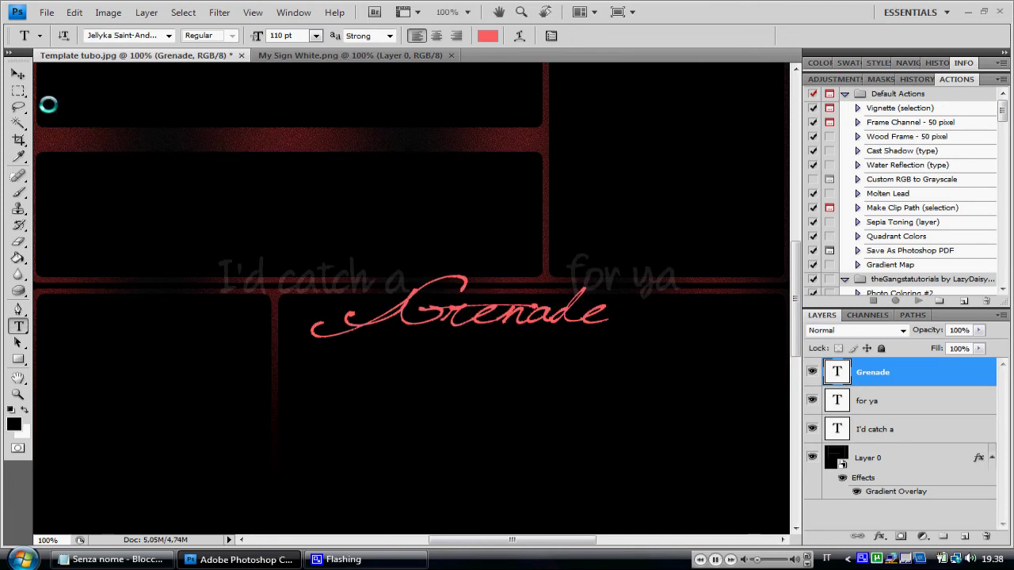
{"action": "left_click", "coordinate": [980, 349]}
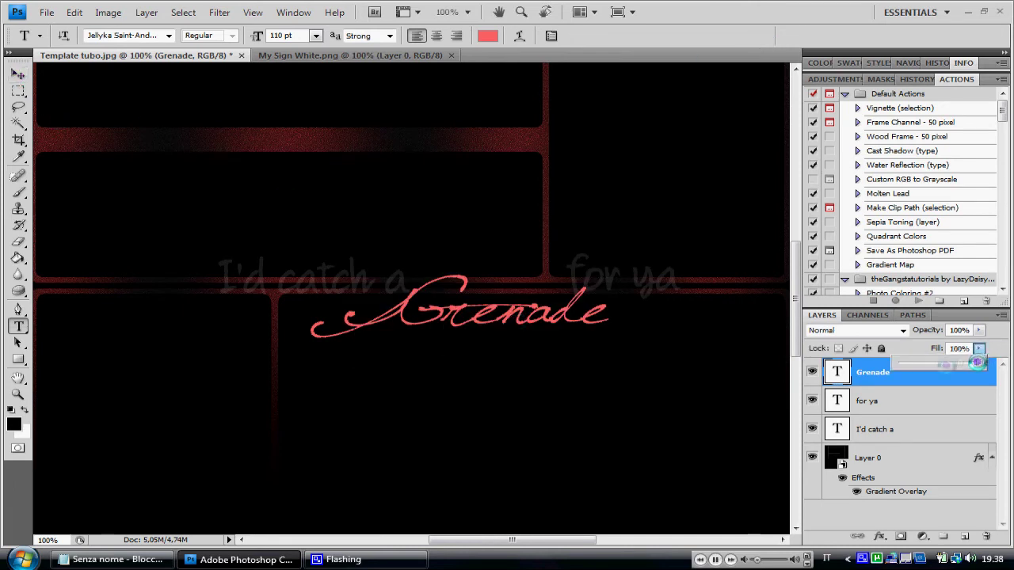
{"action": "left_click_drag", "start_coordinate": [978, 363], "coordinate": [930, 365]}
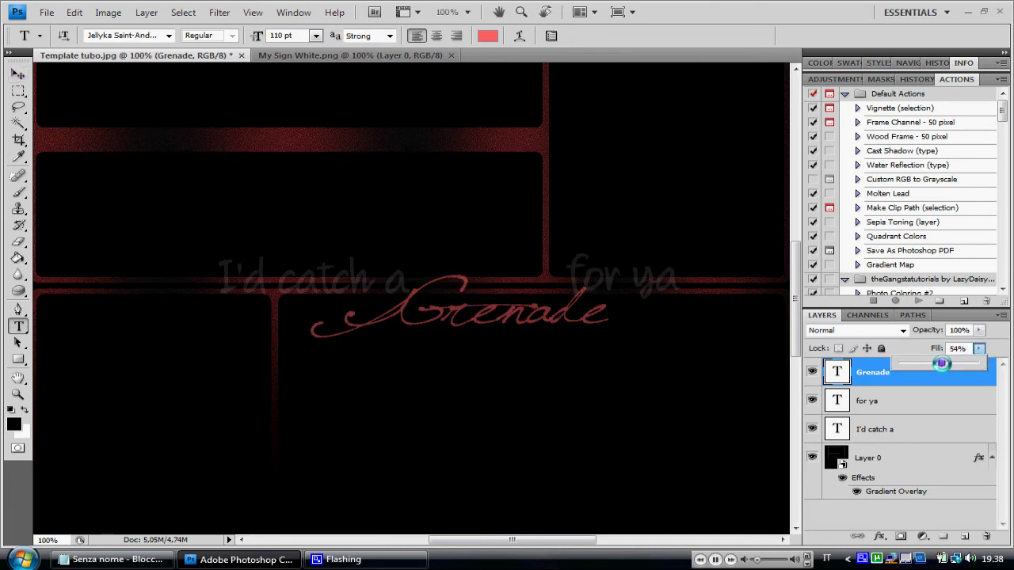
{"action": "left_click", "coordinate": [623, 332]}
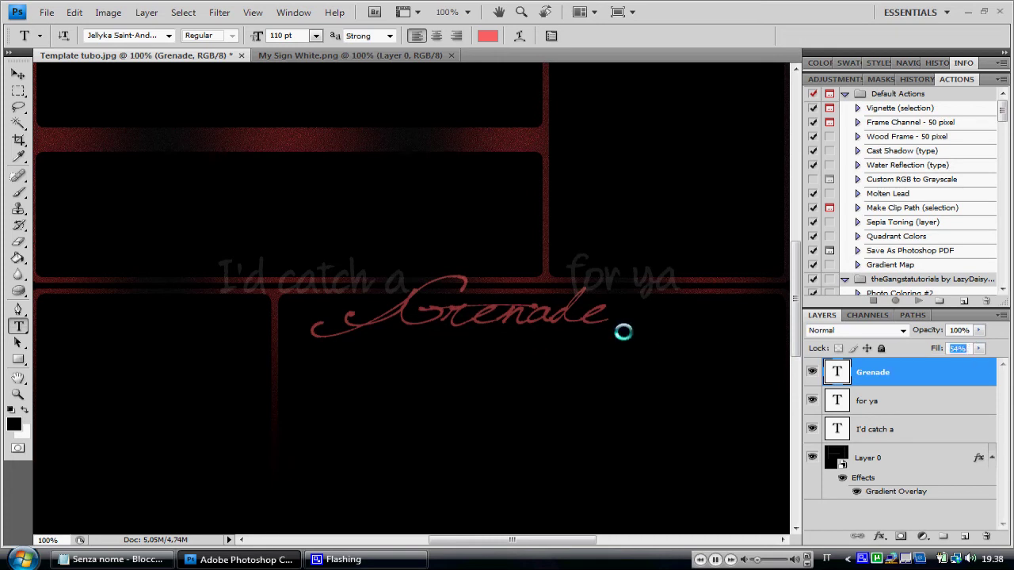
{"action": "left_click", "coordinate": [28, 71]}
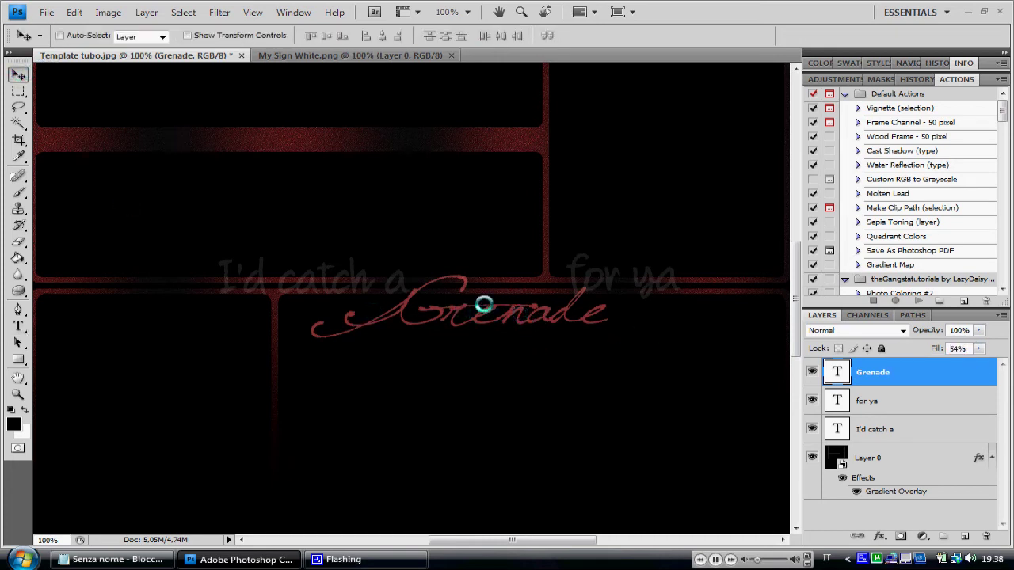
- Shift 'I'd catch a' left, 'Grenade' left and up, and 'for ya' about 20 px right
{"action": "left_click", "coordinate": [887, 428]}
{"action": "left_click_drag", "start_coordinate": [339, 287], "coordinate": [322, 288]}
{"action": "left_click", "coordinate": [897, 373]}
{"action": "left_click_drag", "start_coordinate": [493, 309], "coordinate": [482, 301]}
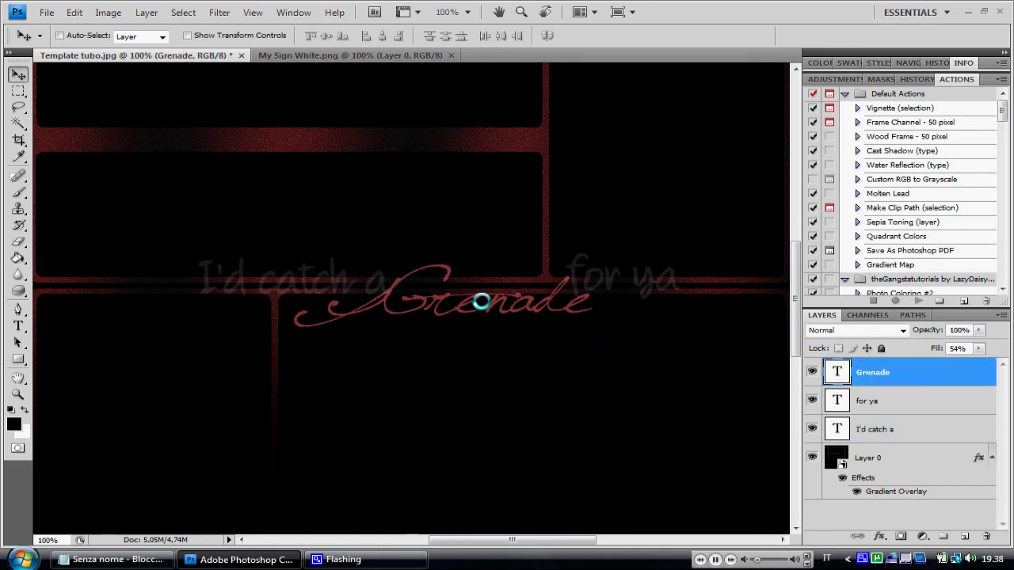
{"action": "key", "text": "Right"}
{"action": "key", "text": "Right"}
{"action": "key", "text": "Right"}
{"action": "key", "text": "Right"}
{"action": "key", "text": "Right"}
{"action": "key", "text": "Right"}
{"action": "key", "text": "Right"}
{"action": "key", "text": "Right"}
{"action": "key", "text": "Right"}
{"action": "key", "text": "Right"}
{"action": "key", "text": "Right"}
{"action": "key", "text": "Right"}
{"action": "left_click", "coordinate": [896, 401]}
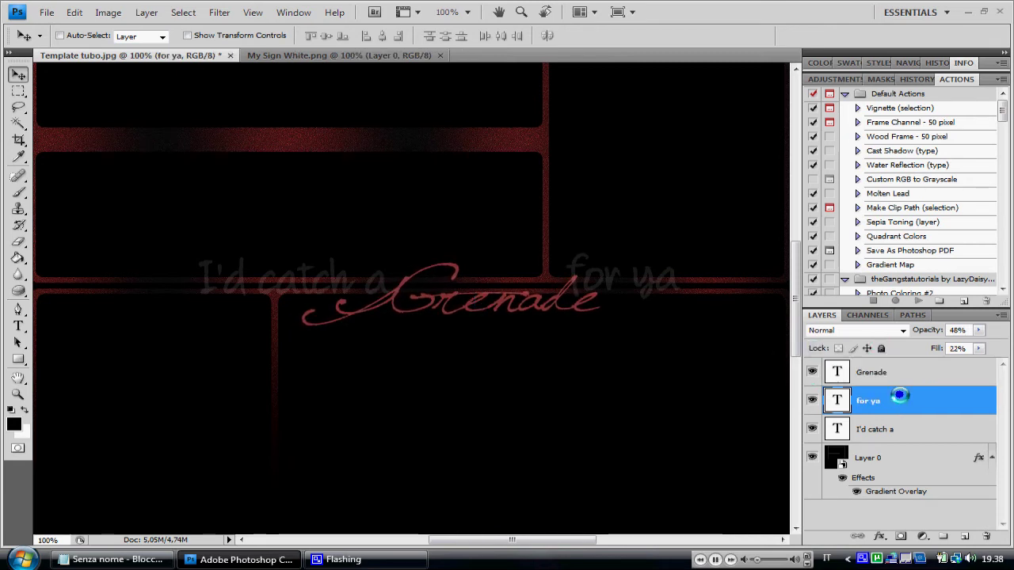
{"action": "left_click_drag", "start_coordinate": [626, 291], "coordinate": [643, 291]}
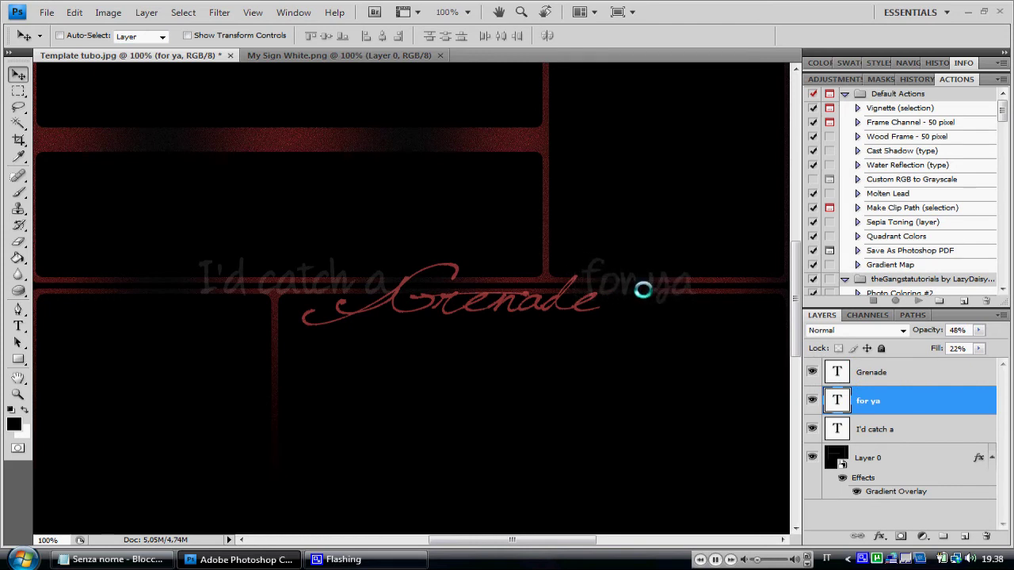
{"action": "left_click", "coordinate": [872, 377]}
{"action": "key", "text": "Up"}
{"action": "key", "text": "Up"}
{"action": "key", "text": "Up"}
{"action": "key", "text": "Up"}
{"action": "key", "text": "Up"}
{"action": "key", "text": "Up"}
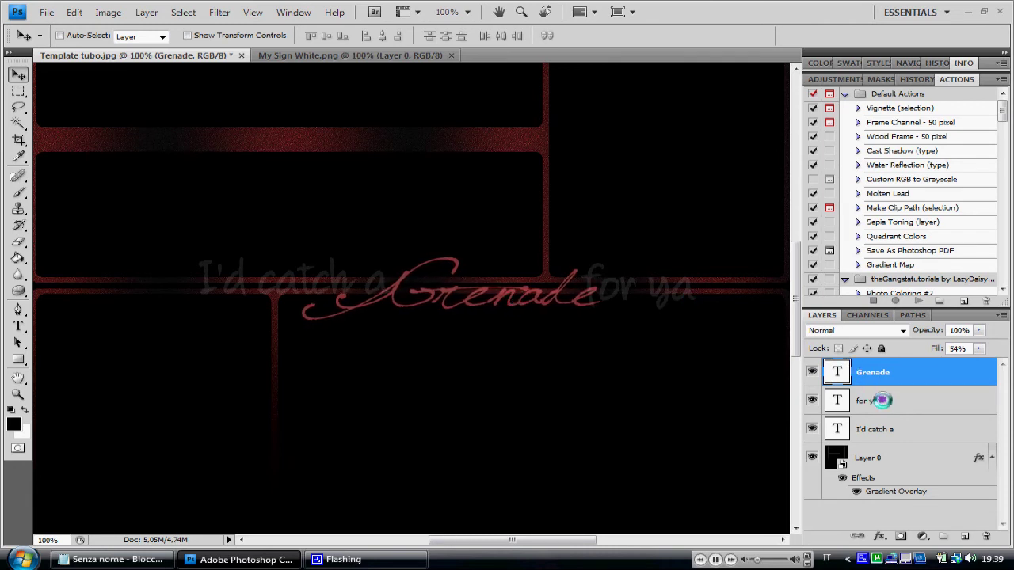
{"action": "left_click", "coordinate": [871, 400]}
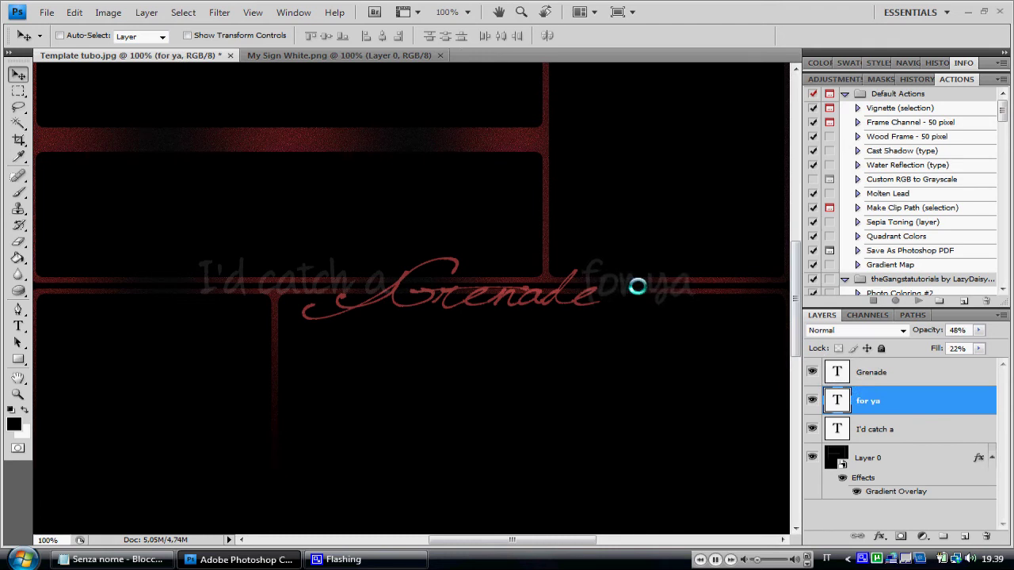
{"action": "key", "text": "Right"}
{"action": "key", "text": "Right"}
{"action": "key", "text": "Right"}
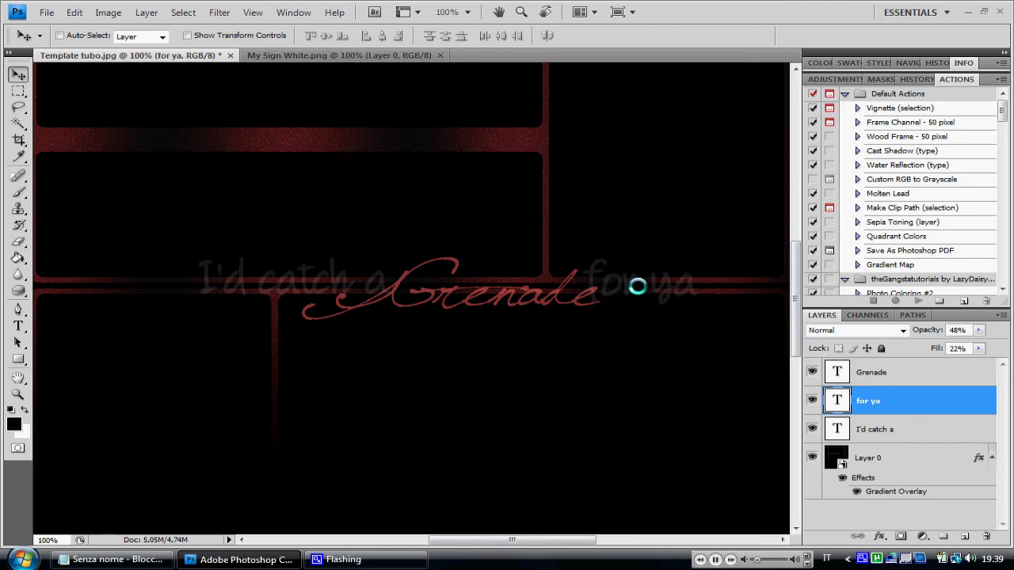
{"action": "left_click", "coordinate": [469, 14]}
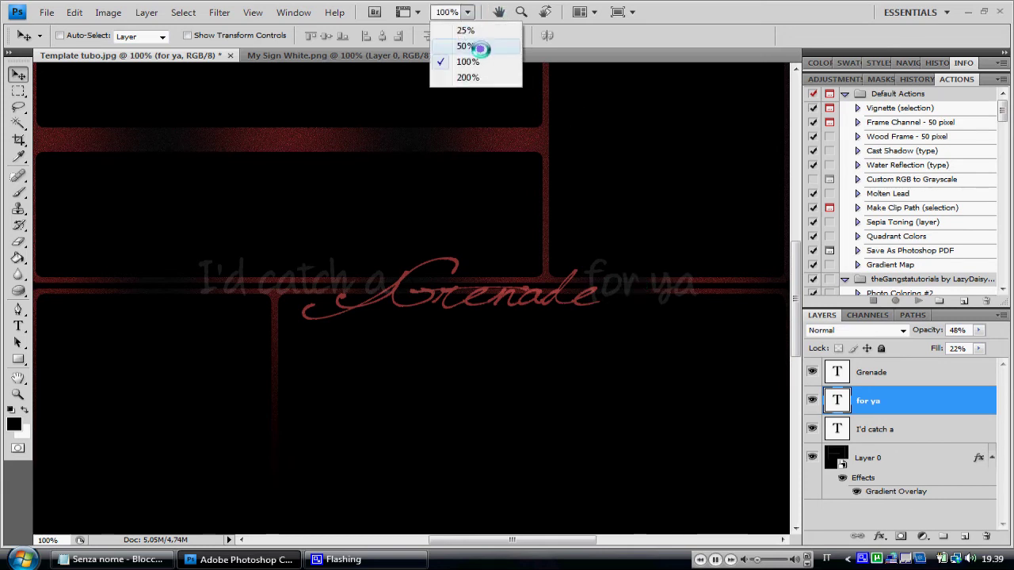
- Copy the Firework Prodz logo from My Sign White.png into the template's top-right header
{"action": "left_click", "coordinate": [474, 43]}
{"action": "left_click", "coordinate": [335, 56]}
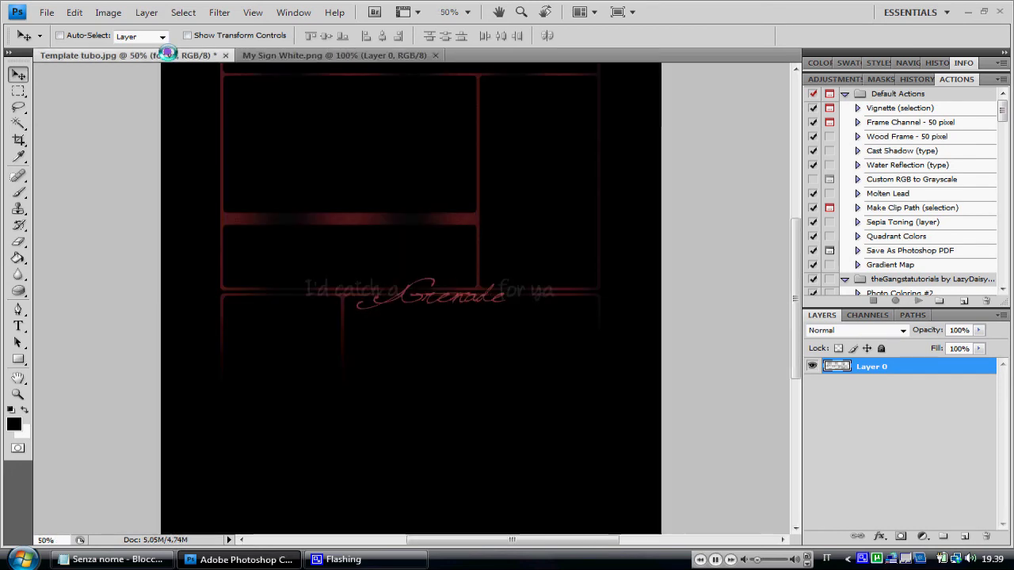
{"action": "left_click_drag", "start_coordinate": [167, 53], "coordinate": [468, 141]}
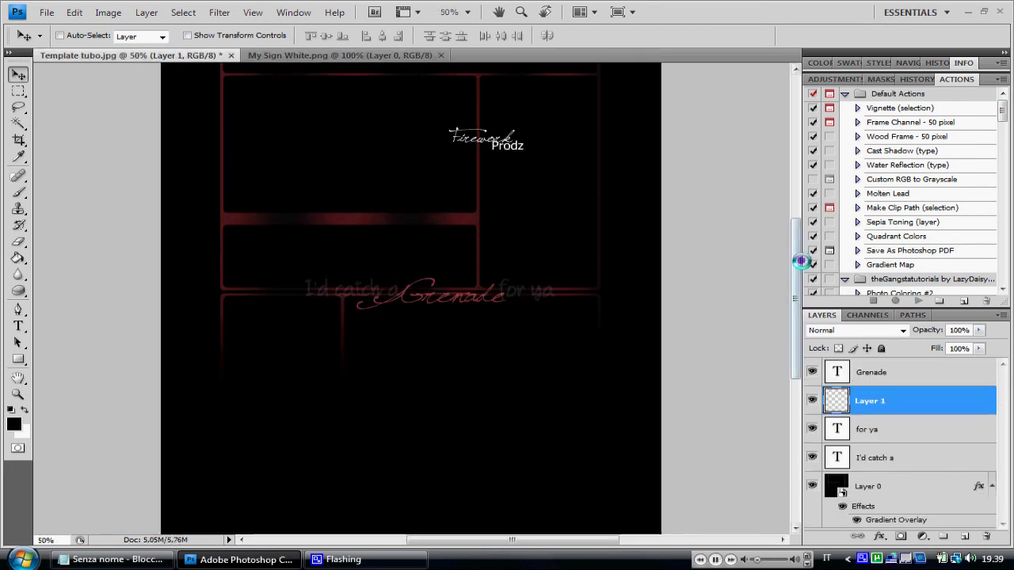
{"action": "left_click_drag", "start_coordinate": [802, 261], "coordinate": [516, 260]}
{"action": "left_click", "coordinate": [467, 12]}
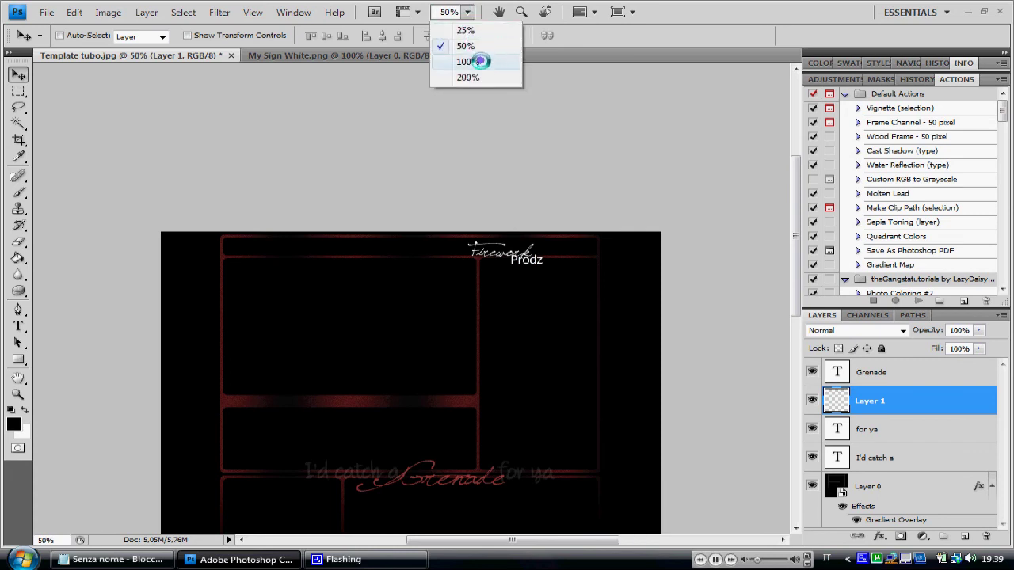
{"action": "left_click", "coordinate": [475, 61]}
{"action": "left_click_drag", "start_coordinate": [630, 208], "coordinate": [623, 198]}
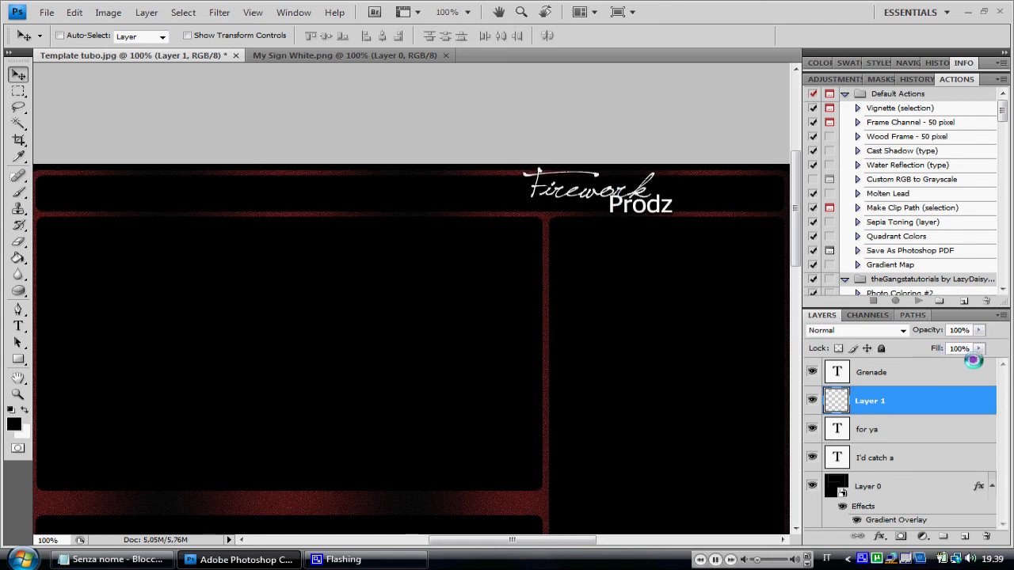
- Dim the logo to 31% fill, zoom out to 50%, and minimise Photoshop
{"action": "left_click", "coordinate": [979, 349]}
{"action": "mouse_move", "coordinate": [939, 367]}
{"action": "left_mouse_down"}
{"action": "mouse_move", "coordinate": [908, 367]}
{"action": "mouse_move", "coordinate": [919, 367]}
{"action": "left_mouse_up"}
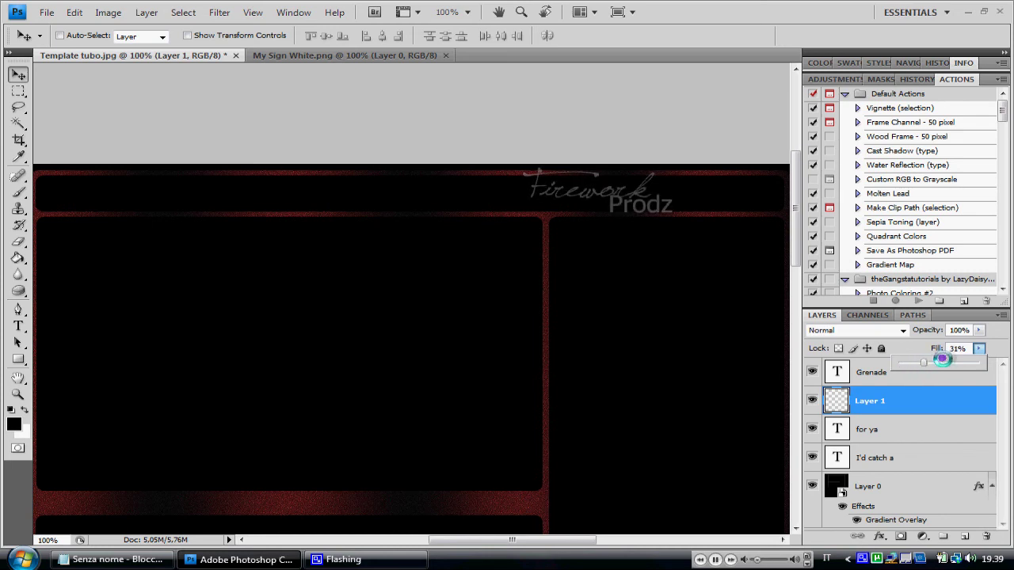
{"action": "left_click", "coordinate": [974, 351]}
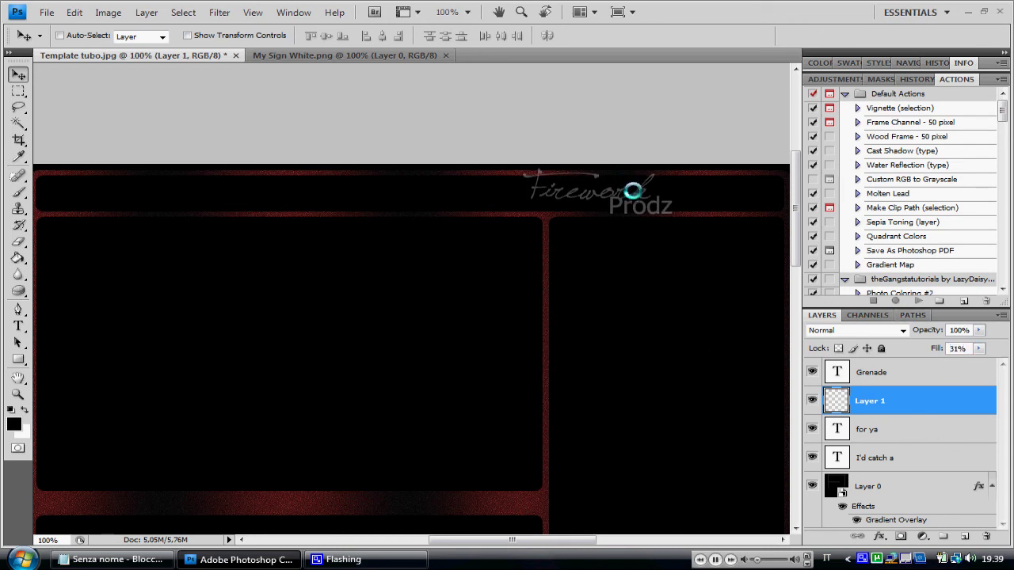
{"action": "left_click", "coordinate": [468, 12]}
{"action": "left_click", "coordinate": [467, 43]}
{"action": "left_click_drag", "start_coordinate": [791, 200], "coordinate": [814, 232]}
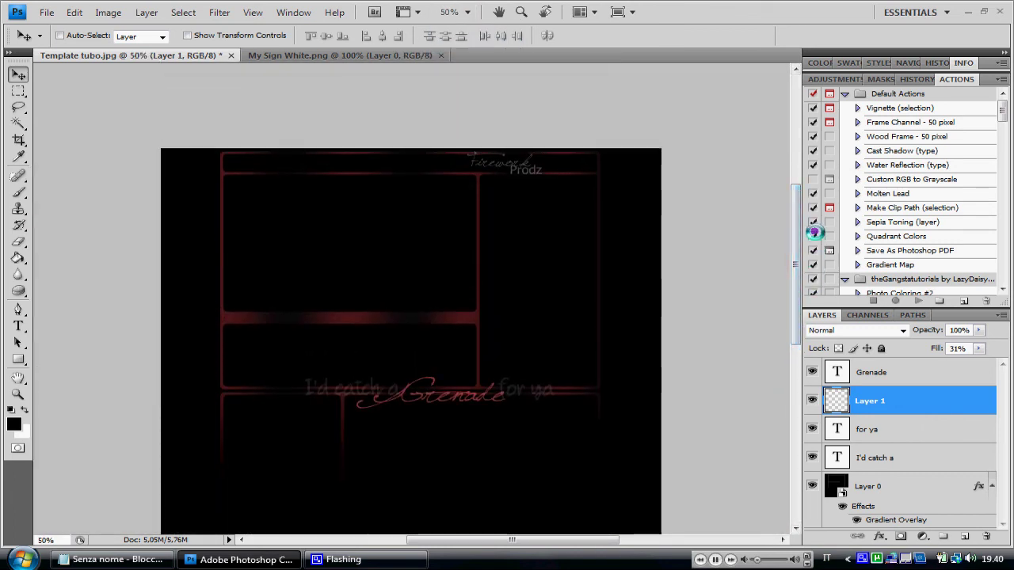
{"action": "left_click", "coordinate": [238, 559]}
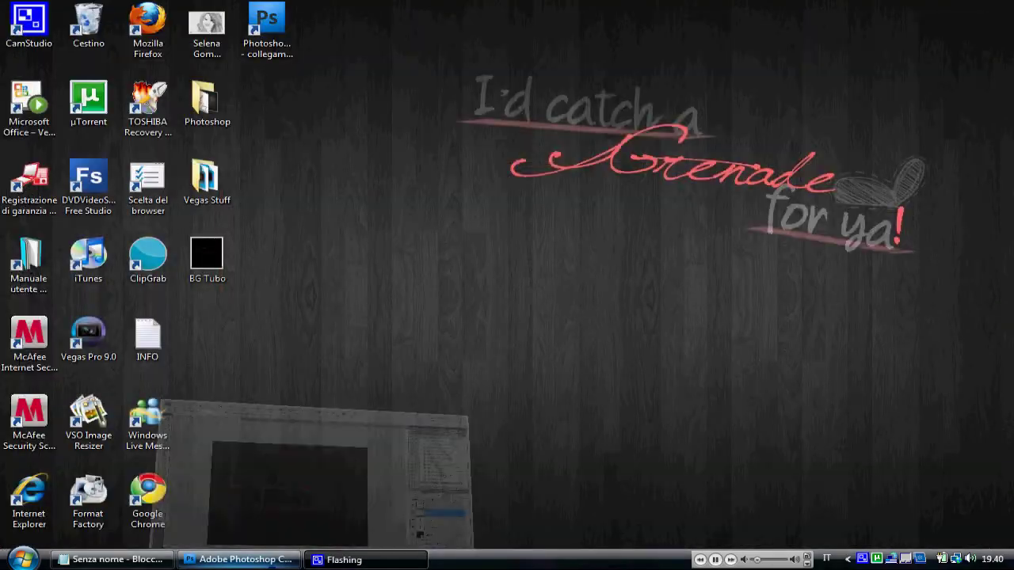
{"action": "double_click", "coordinate": [210, 263]}
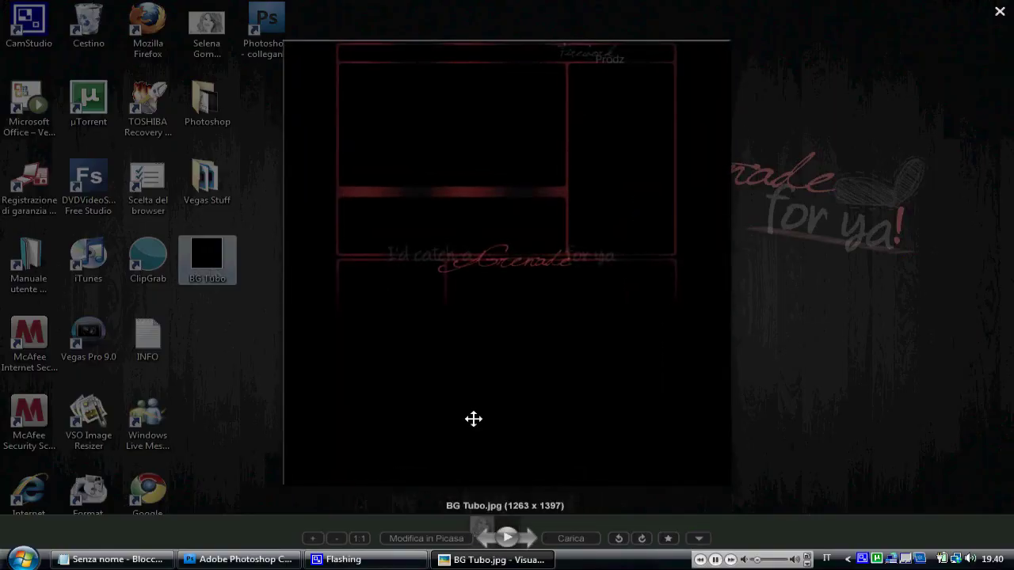
{"action": "scroll", "coordinate": [473, 419], "scroll_direction": "up", "scroll_amount": 1}
{"action": "scroll", "coordinate": [555, 388], "scroll_direction": "up", "scroll_amount": 3}
{"action": "scroll", "coordinate": [633, 363], "scroll_direction": "up", "scroll_amount": 2}
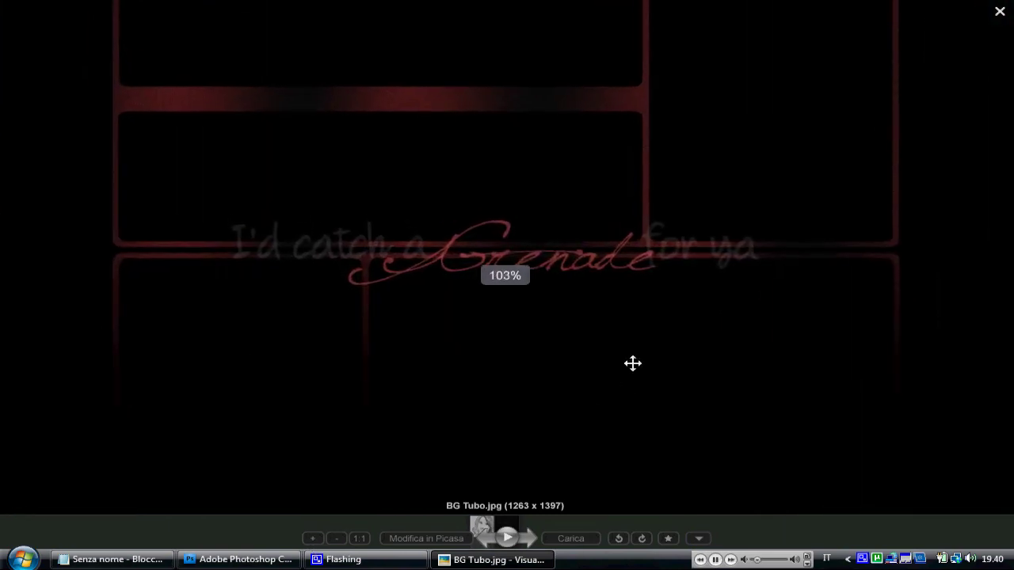
{"action": "left_click_drag", "start_coordinate": [654, 204], "coordinate": [658, 348]}
{"action": "left_click_drag", "start_coordinate": [666, 154], "coordinate": [650, 294]}
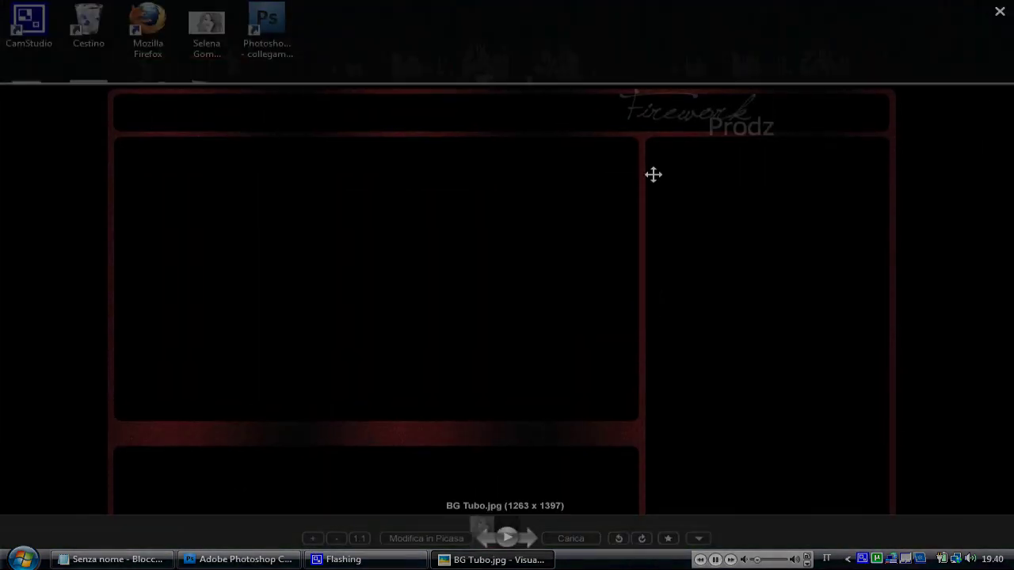
{"action": "key", "text": "Escape"}
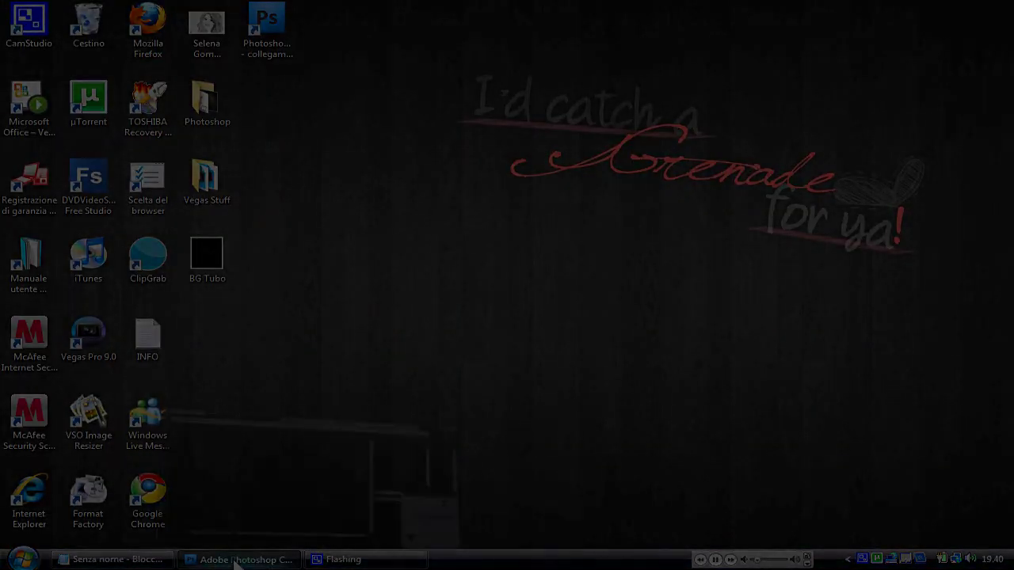